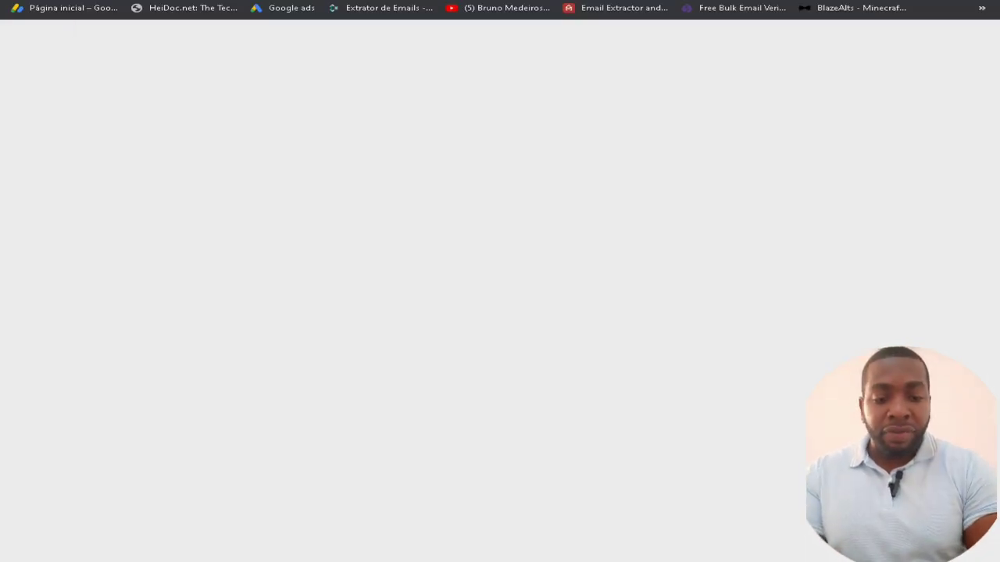
Search 'gmail criar' and follow the 'Crie uma conta do Gmail' help result to Google account creation
text(gmail)
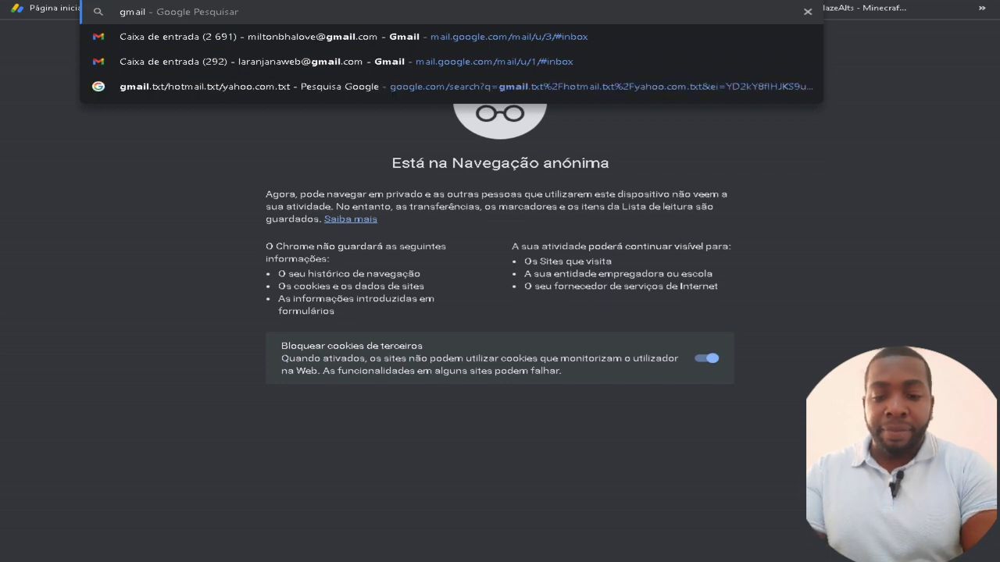
text(.com)
key(Return)
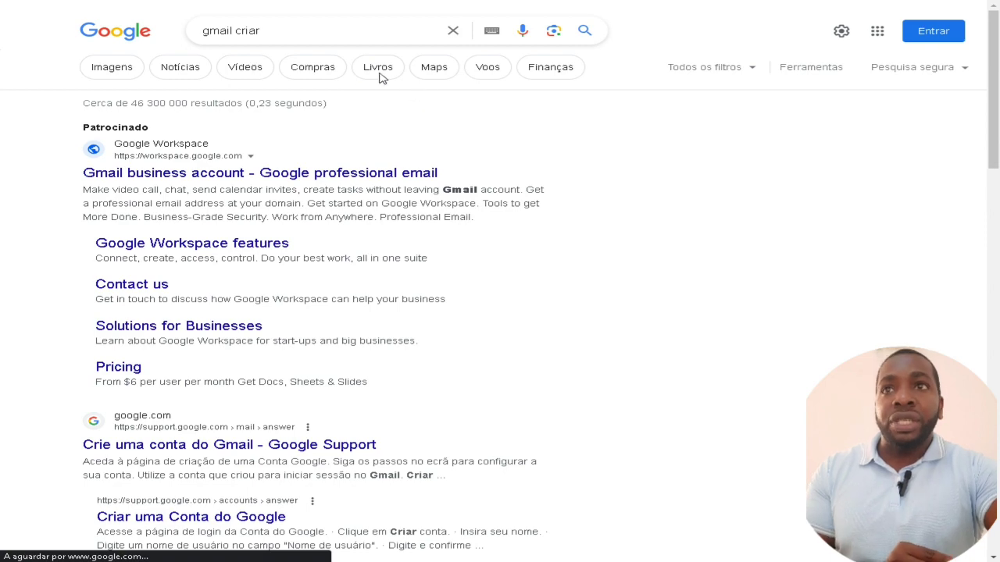
drag(203, 30, 292, 28)
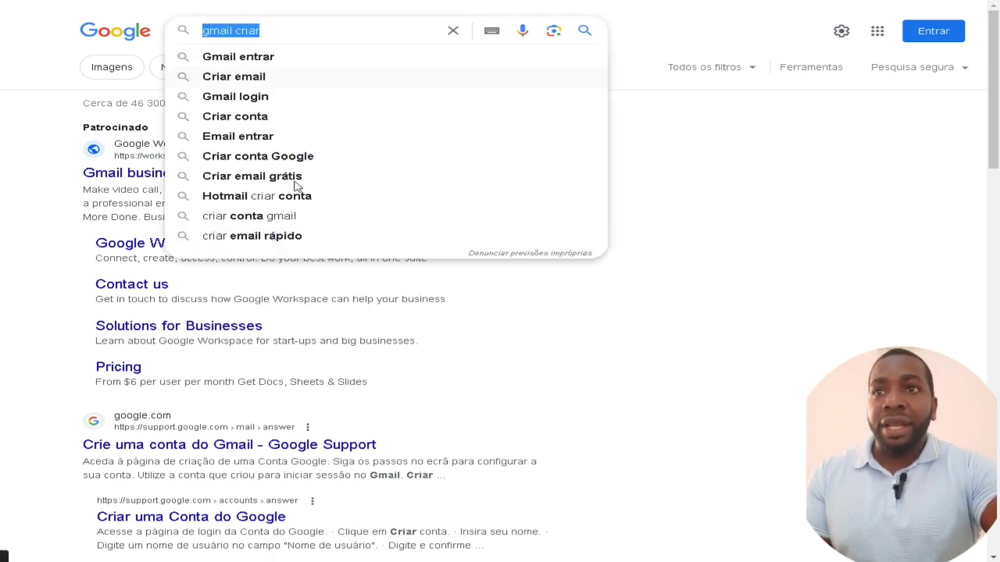
scroll(364, 368, down, 2)
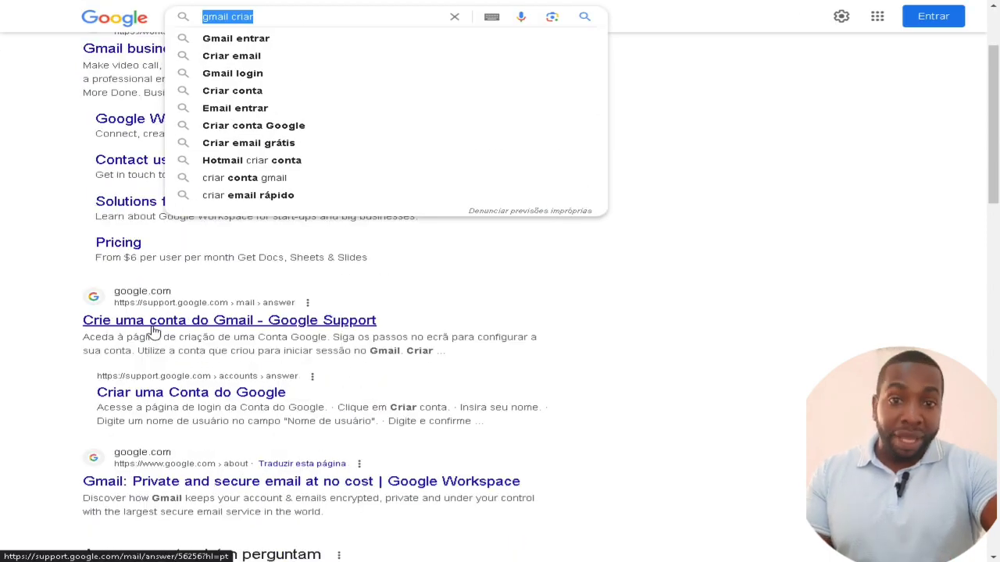
click(231, 328)
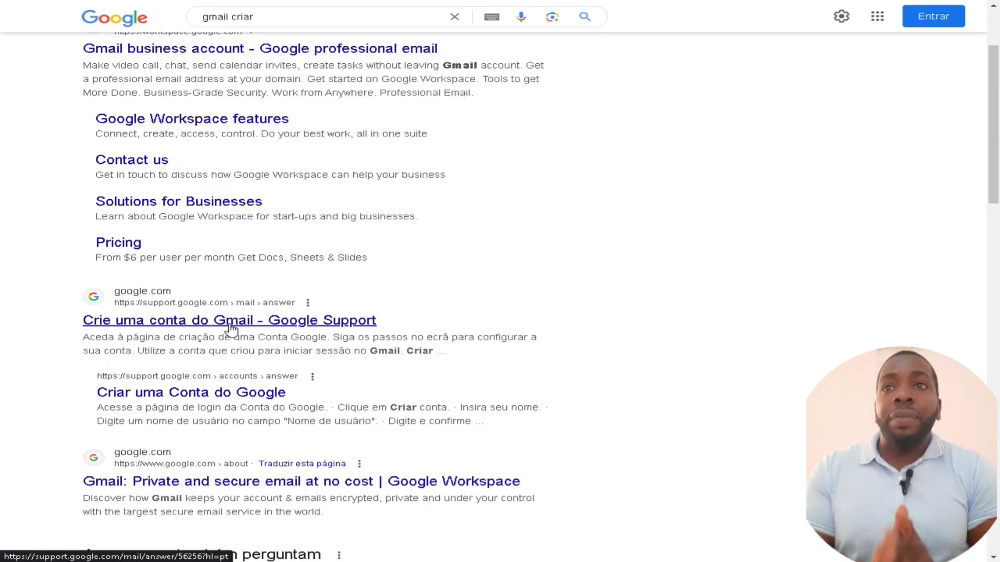
click(230, 327)
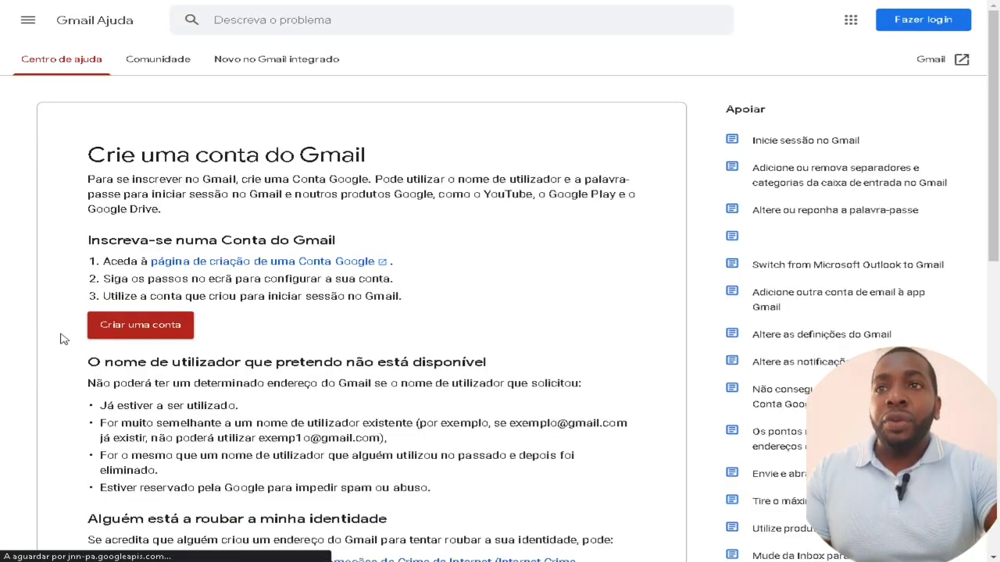
click(145, 335)
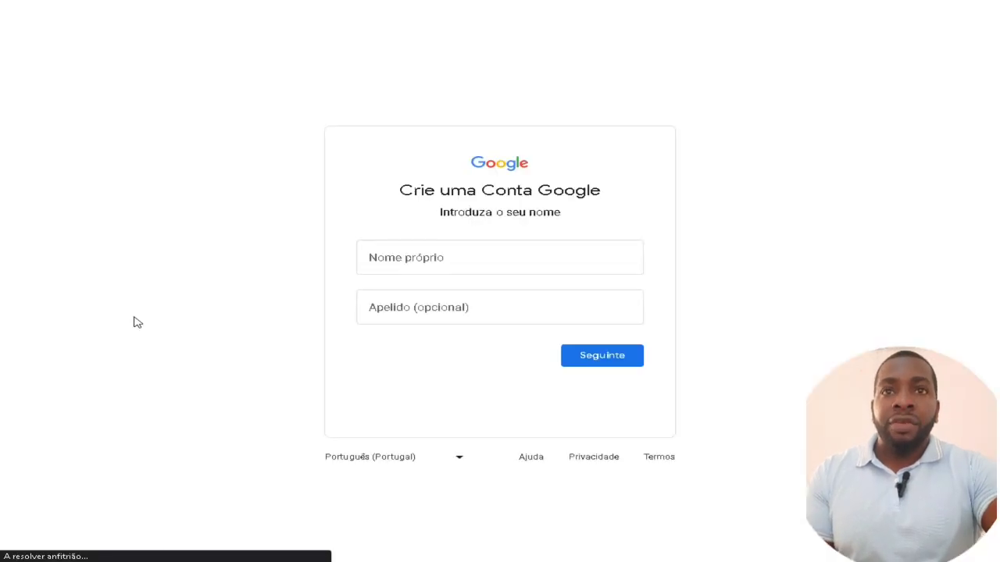
Enter the account holder's first name and surname, then continue to the next sign-up step
click(427, 264)
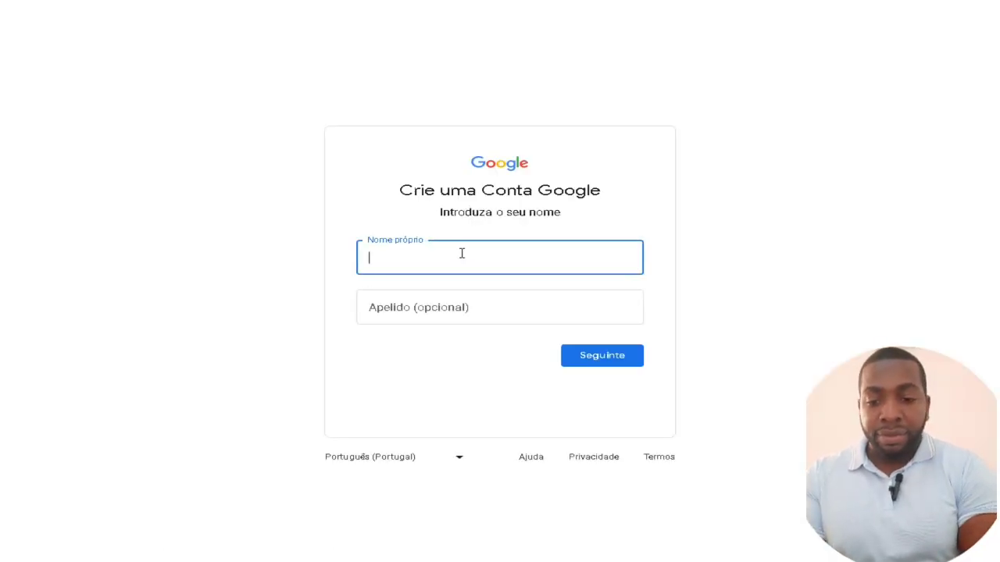
text(Laranja)
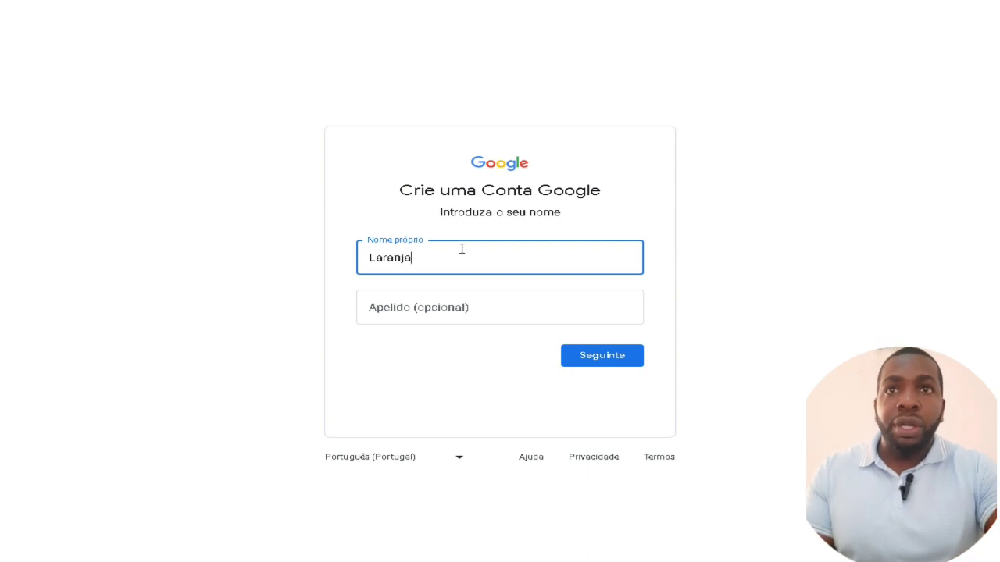
click(417, 312)
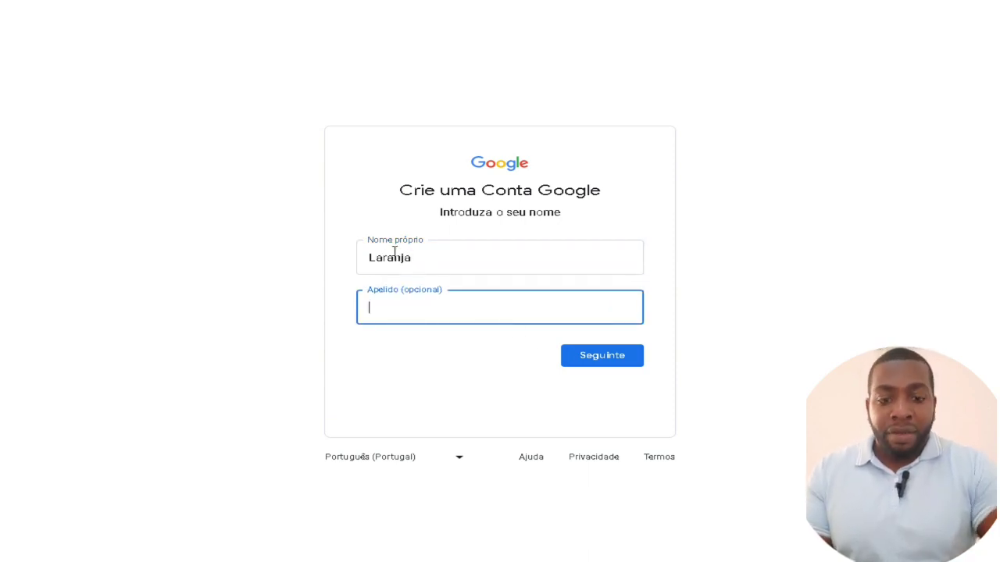
double_click(425, 258)
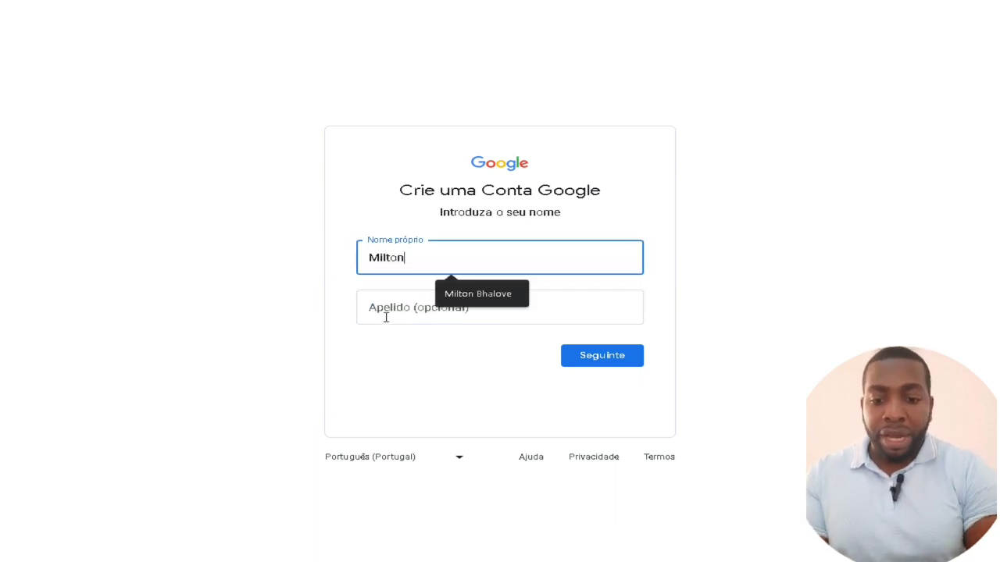
click(388, 311)
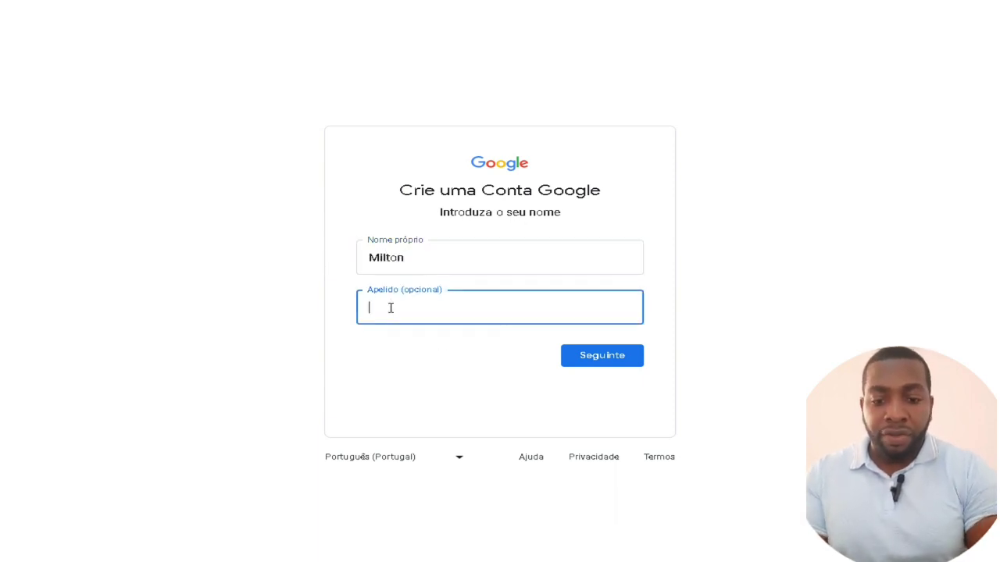
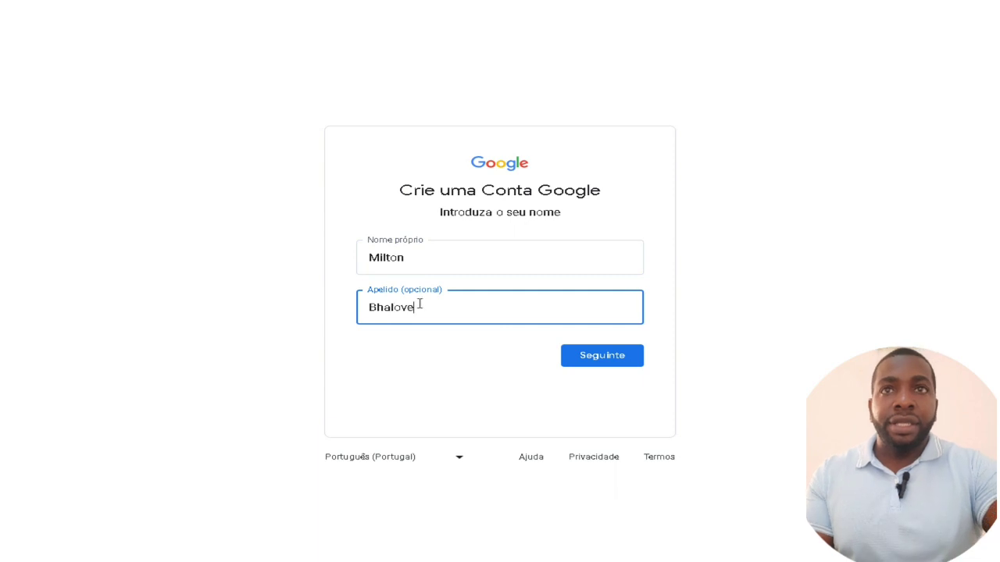
click(627, 357)
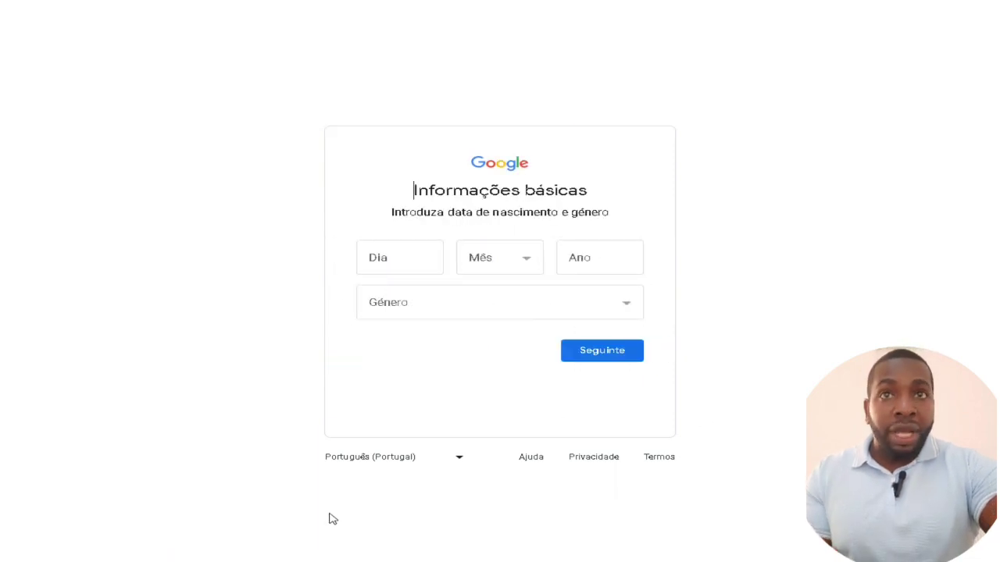
click(394, 254)
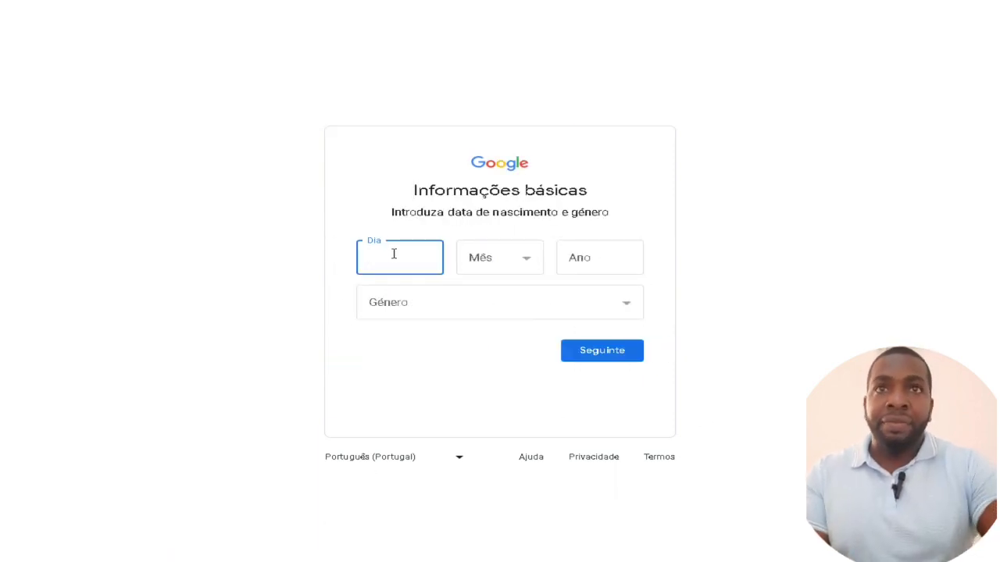
click(527, 264)
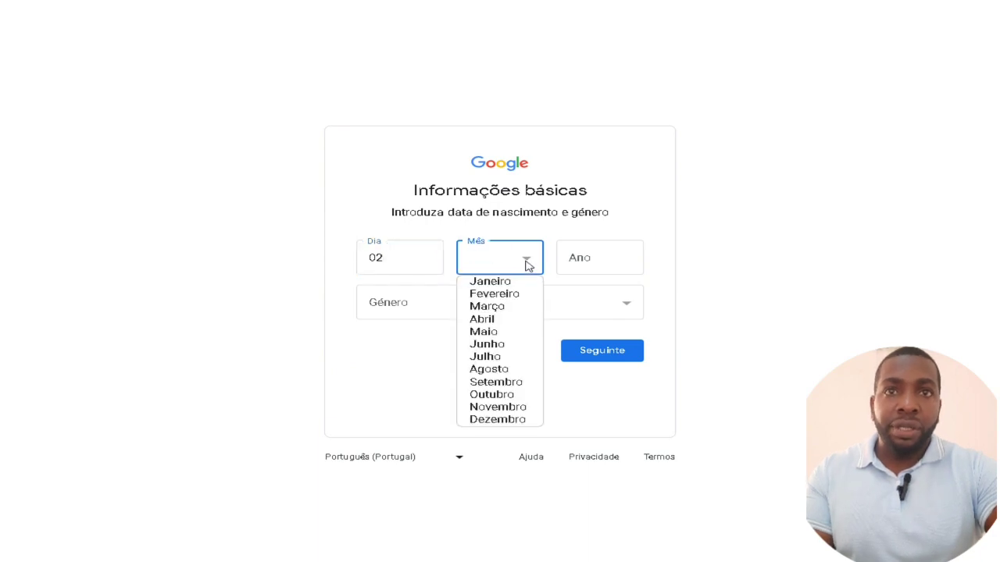
click(496, 370)
click(610, 261)
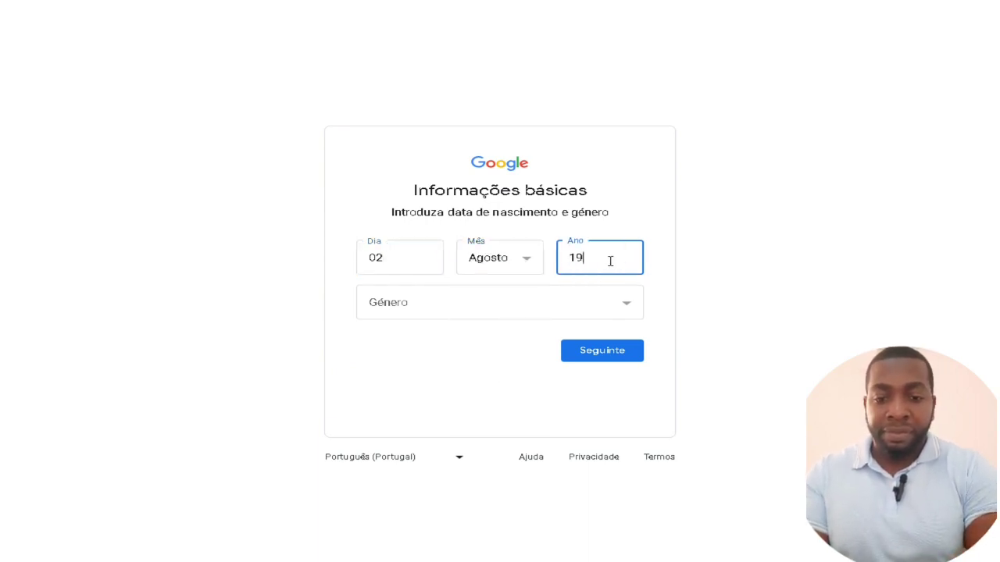
text(1987)
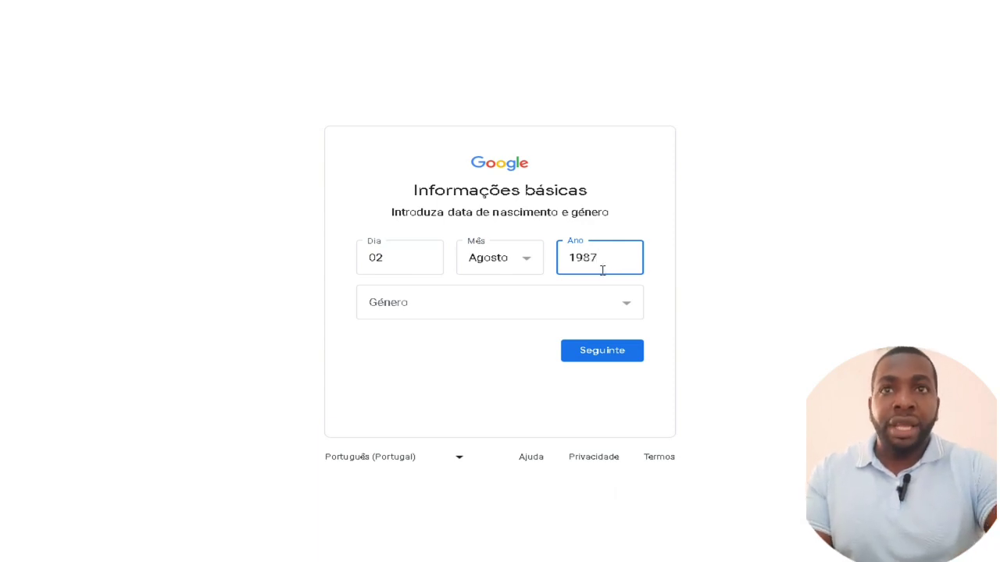
click(570, 314)
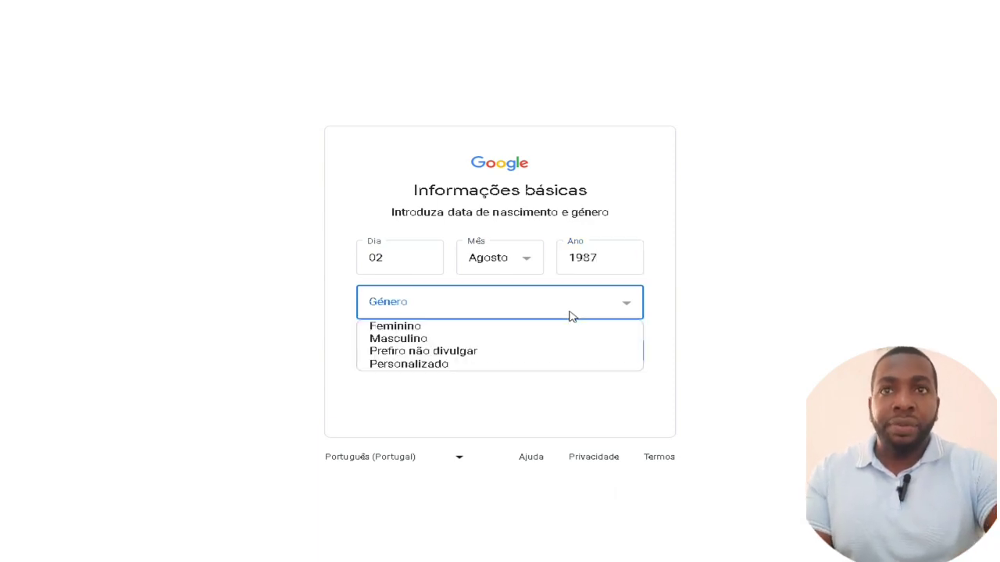
click(446, 341)
click(600, 352)
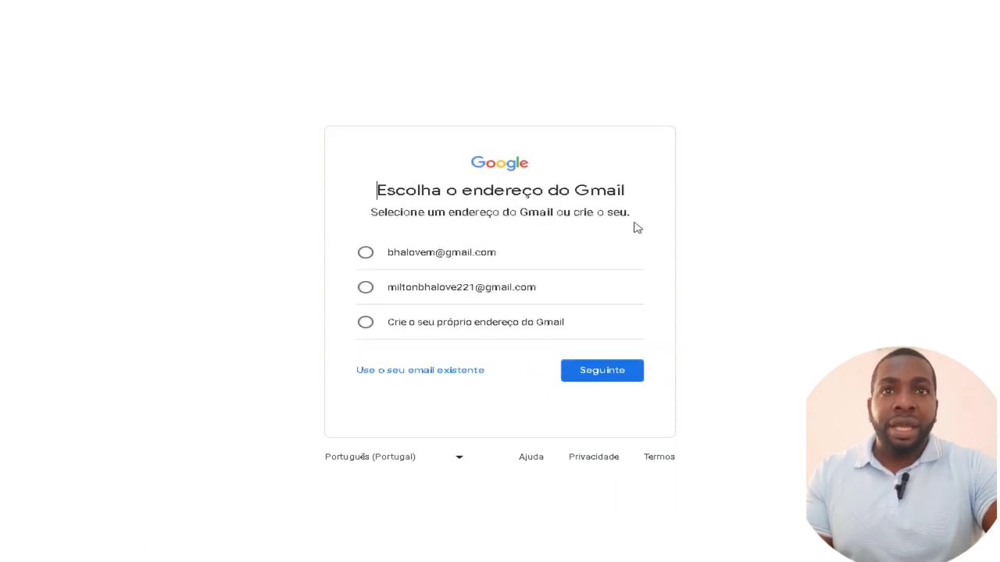
Choose 'Crie o seu próprio endereço do Gmail' to set a custom Gmail address
click(479, 333)
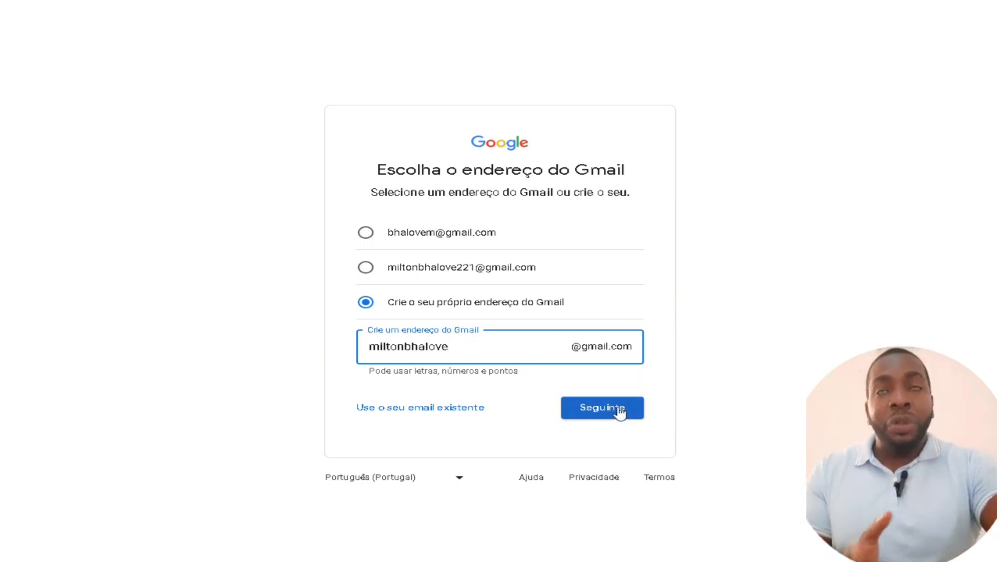
click(421, 1)
Open YouTube from the address bar and go to its Iniciar sessão page
text(y)
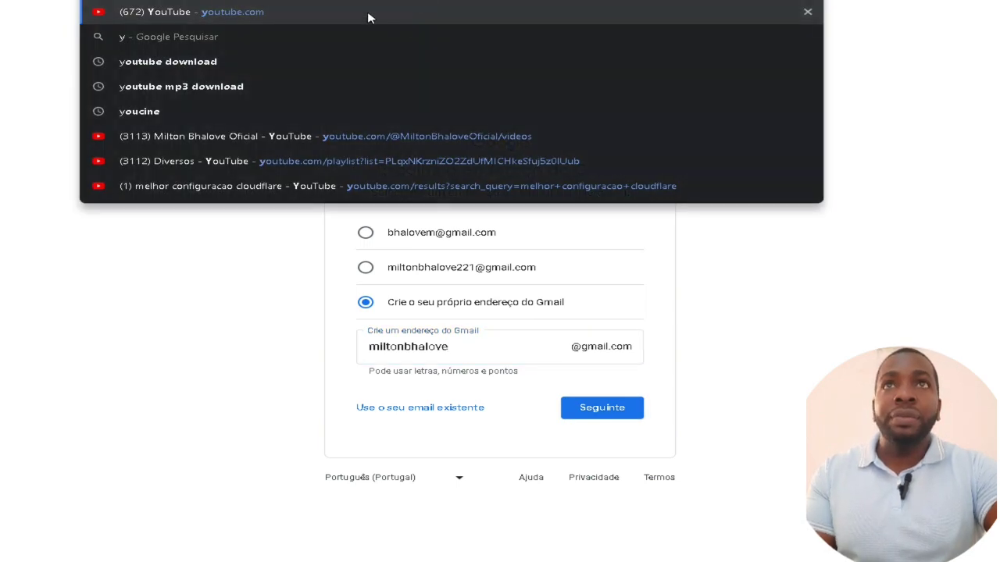
key(Return)
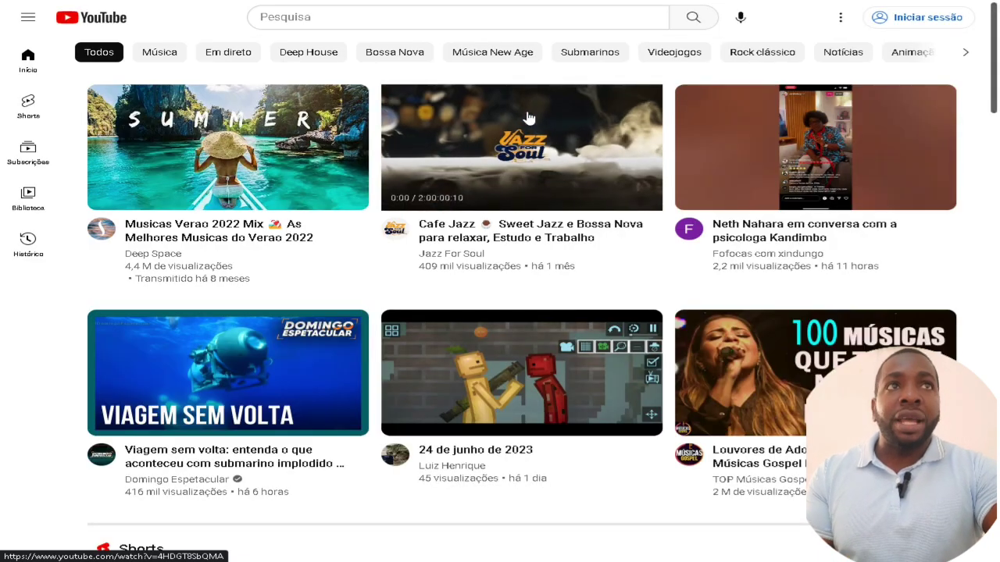
click(932, 28)
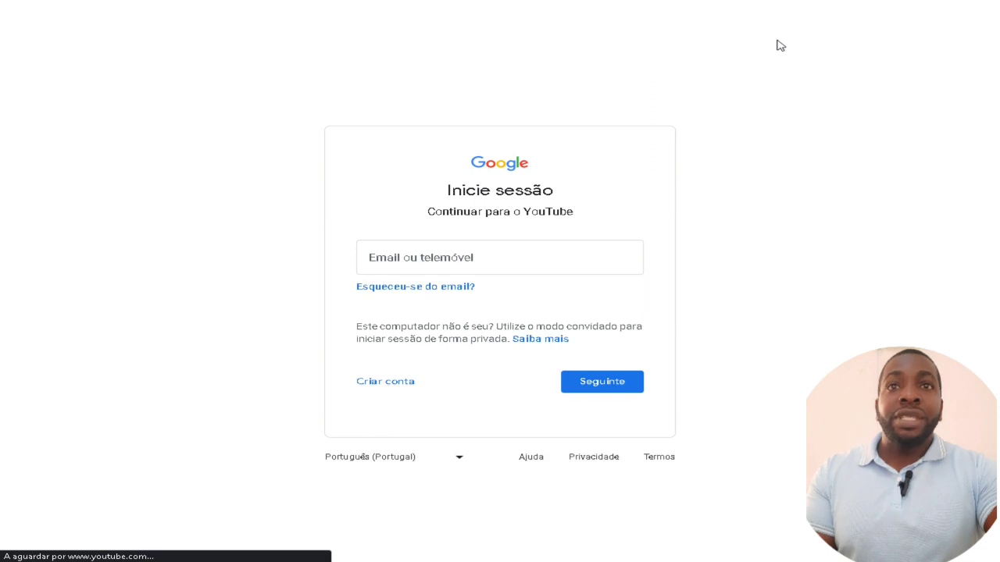
Sign in with the channel's Gmail address and the account password
click(462, 256)
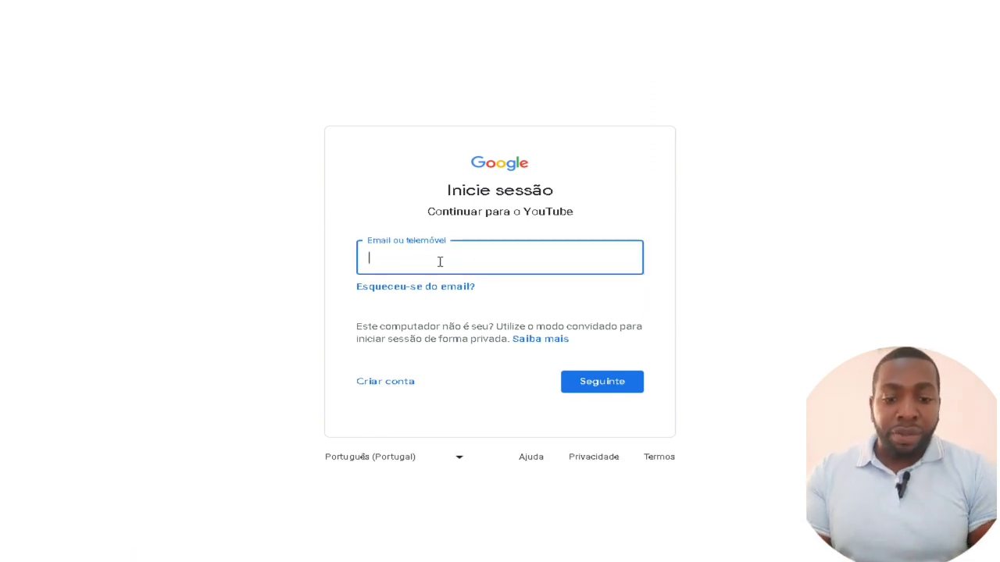
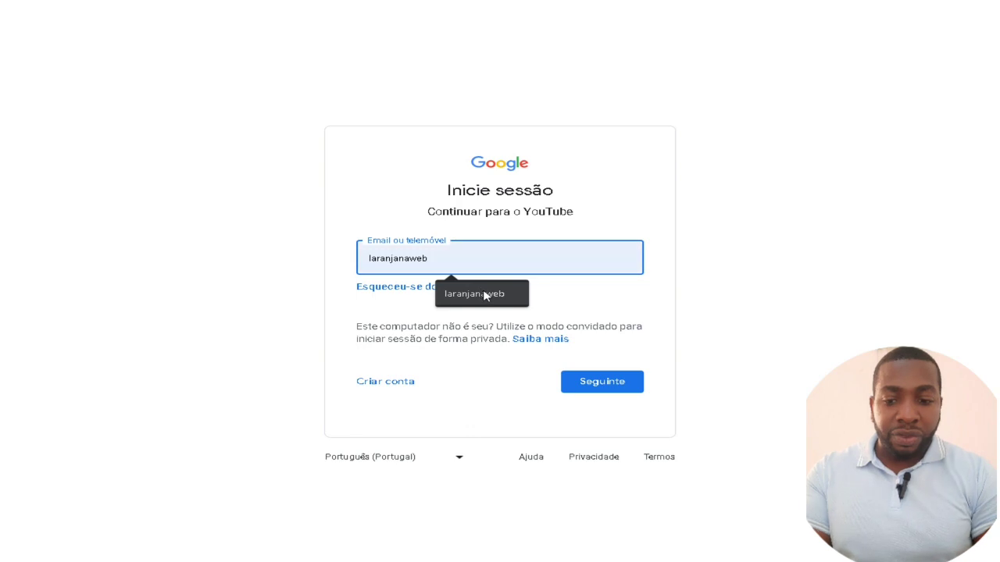
click(483, 293)
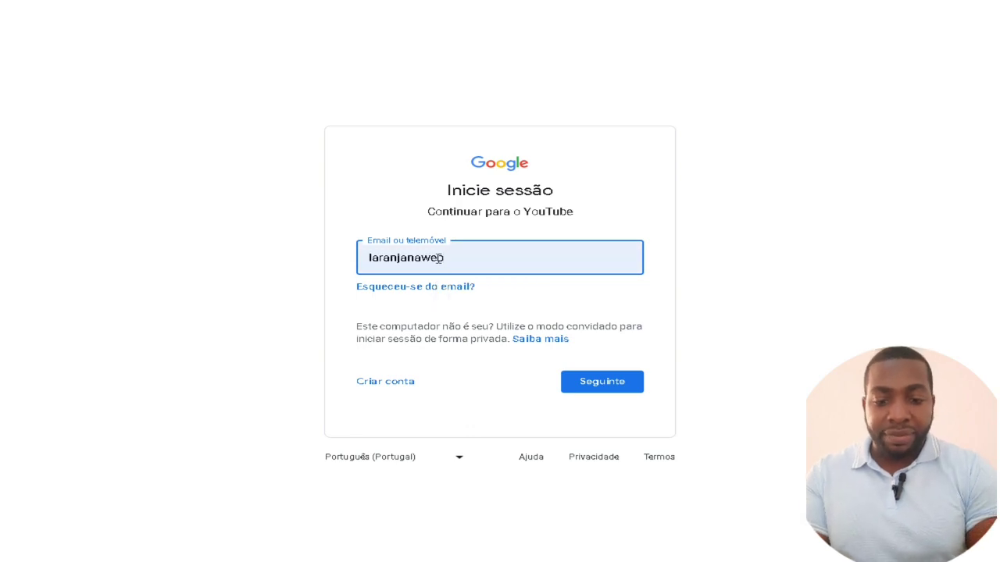
text(@gmail.com)
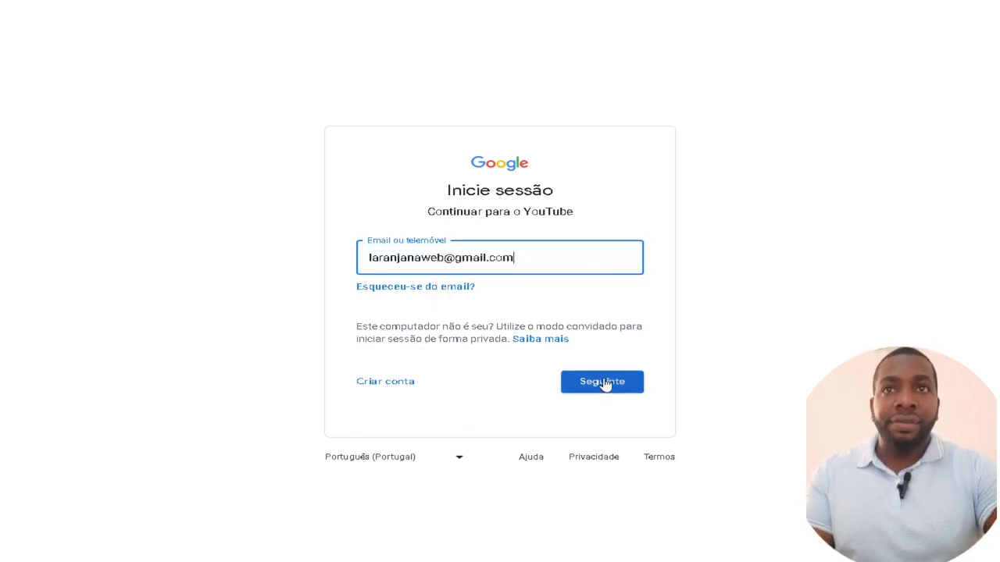
click(602, 381)
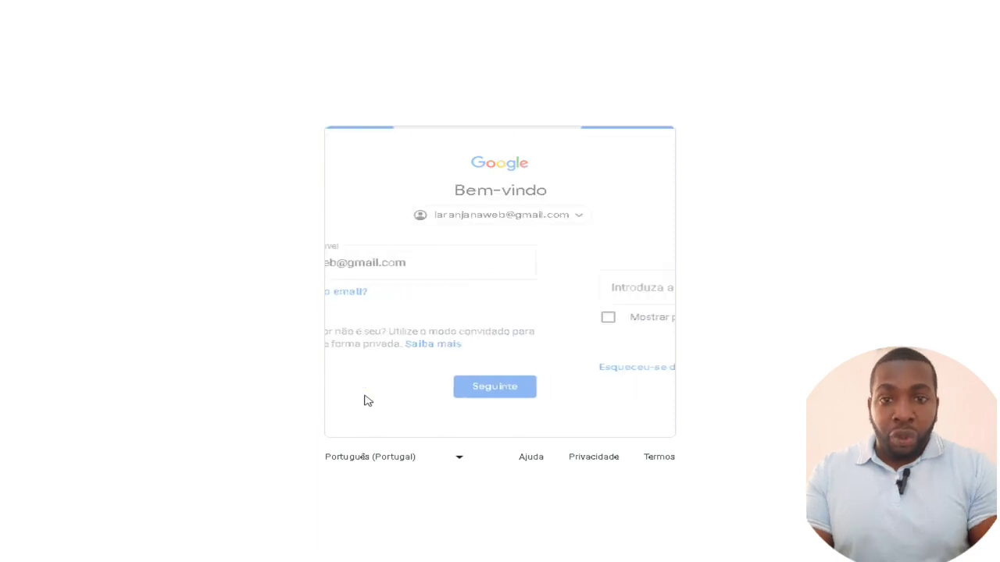
text(••)
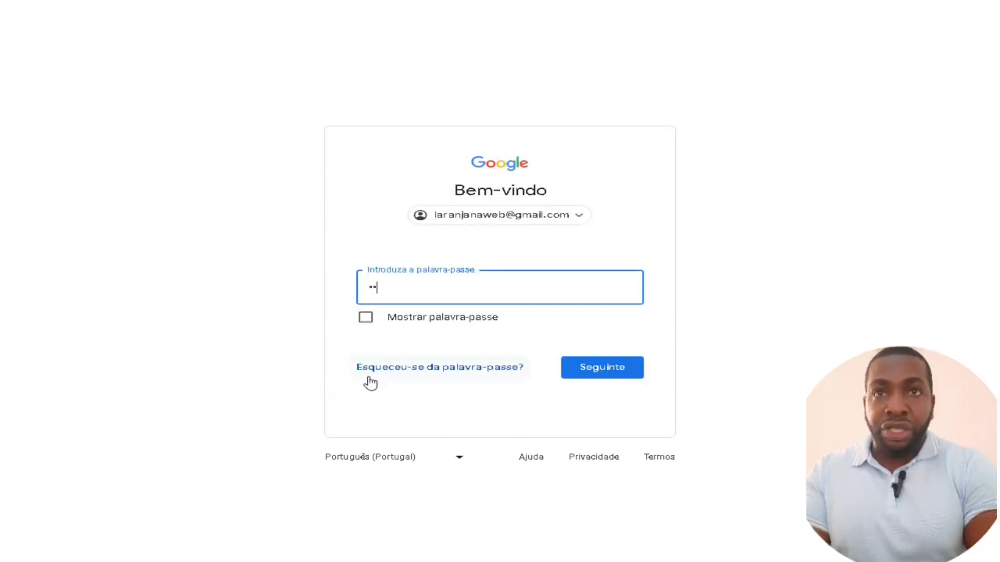
text(••••)
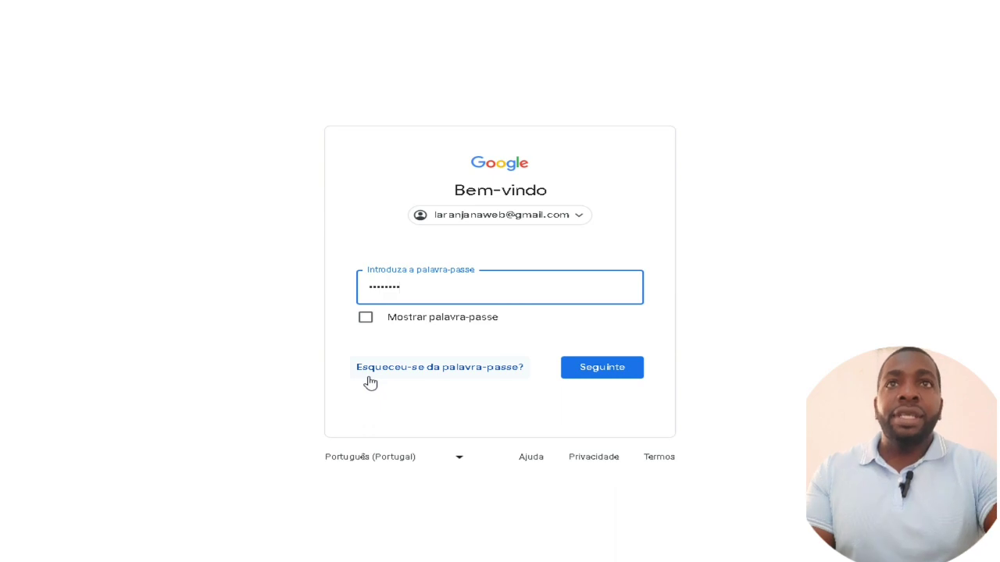
click(371, 382)
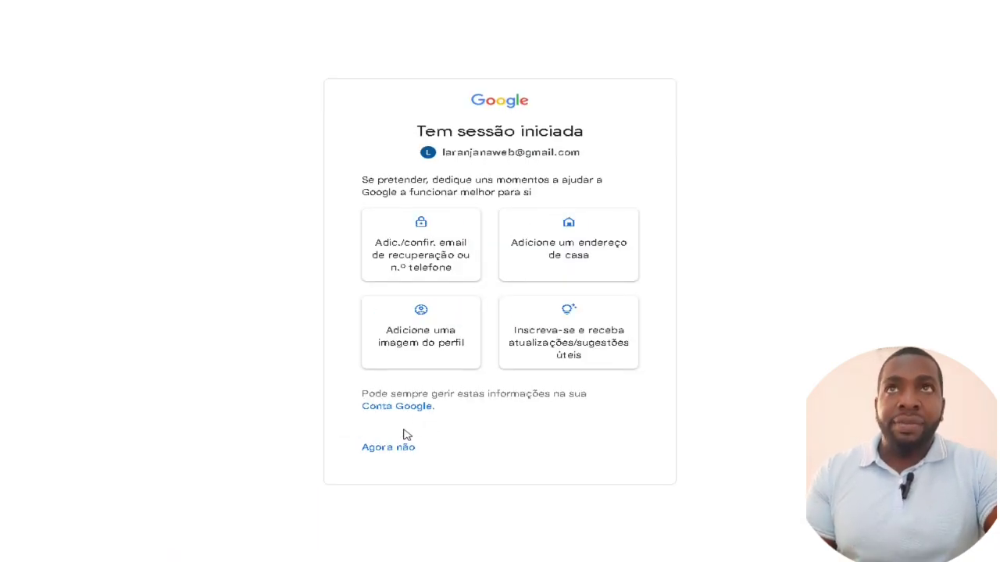
Skip the optional account suggestions with 'Agora não' and return to YouTube signed in
click(397, 448)
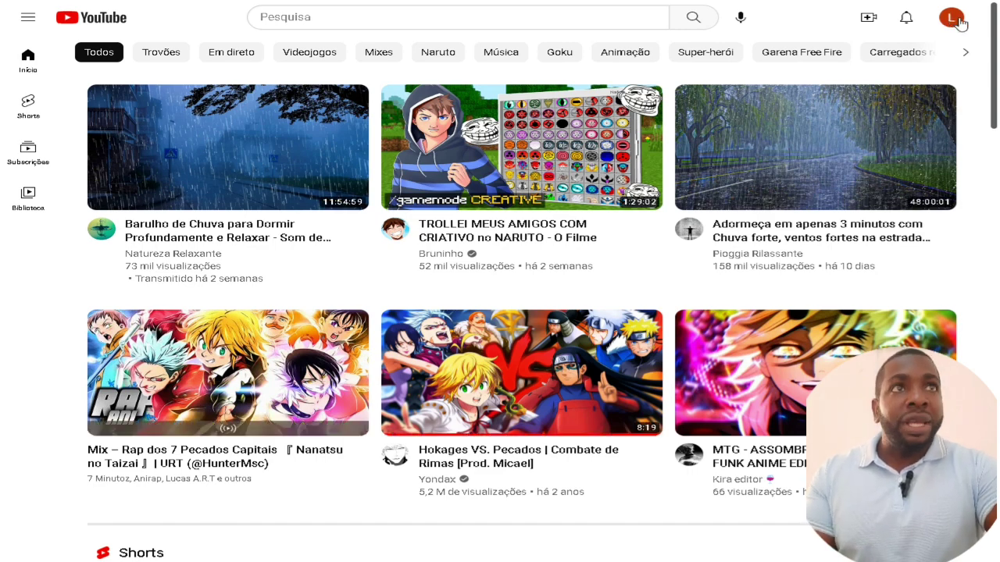
Go to the Laranja Web channel page via 'O seu canal' and select the channel name
click(953, 20)
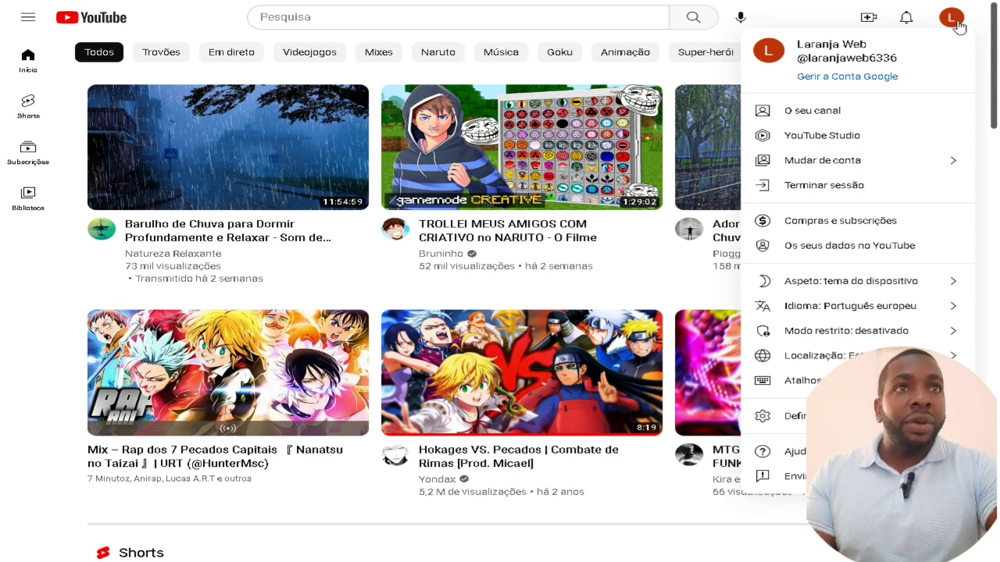
click(845, 119)
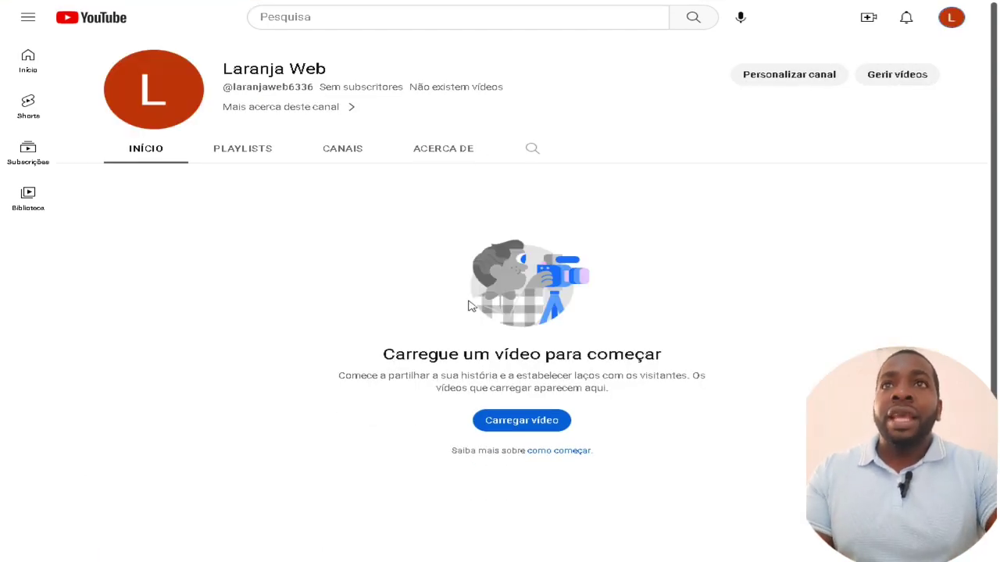
drag(236, 68, 407, 74)
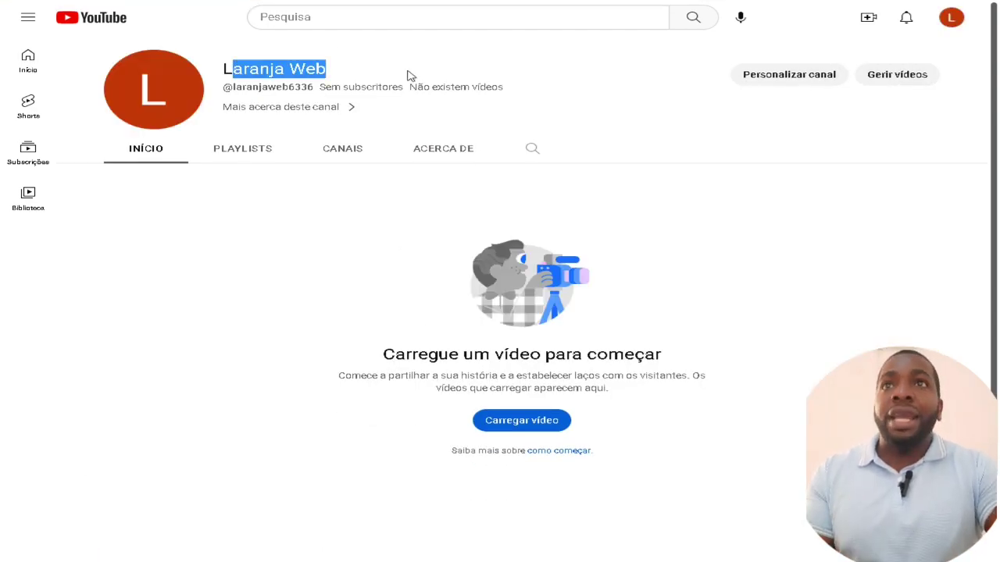
click(227, 70)
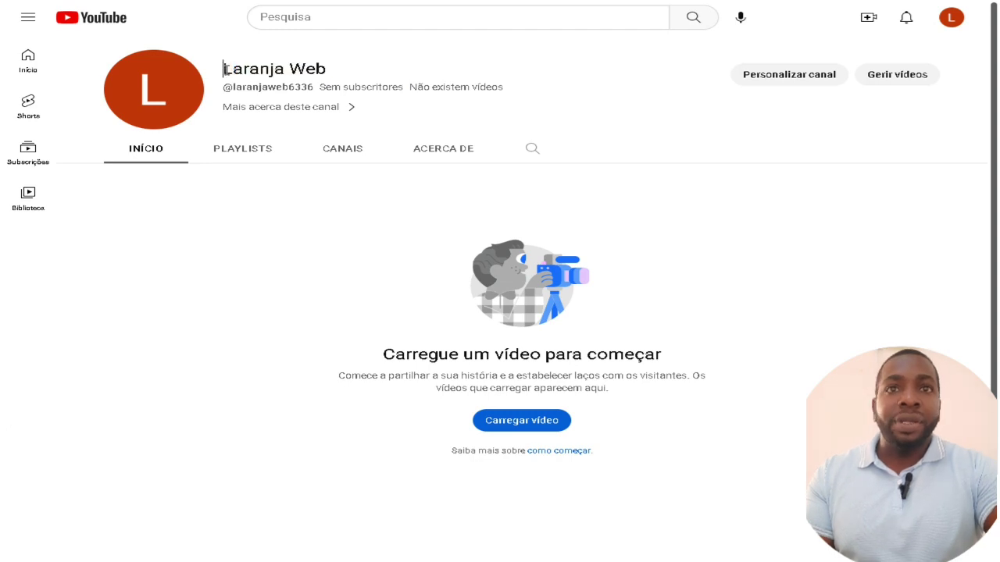
triple_click(302, 69)
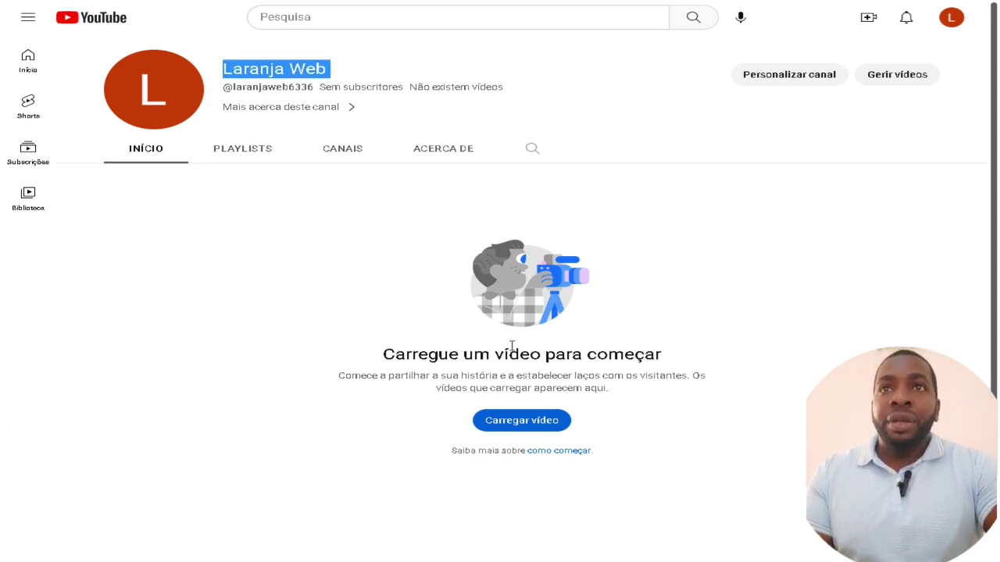
Browse the channel's PLAYLISTS and CANAIS tabs, then return to INÍCIO
click(249, 154)
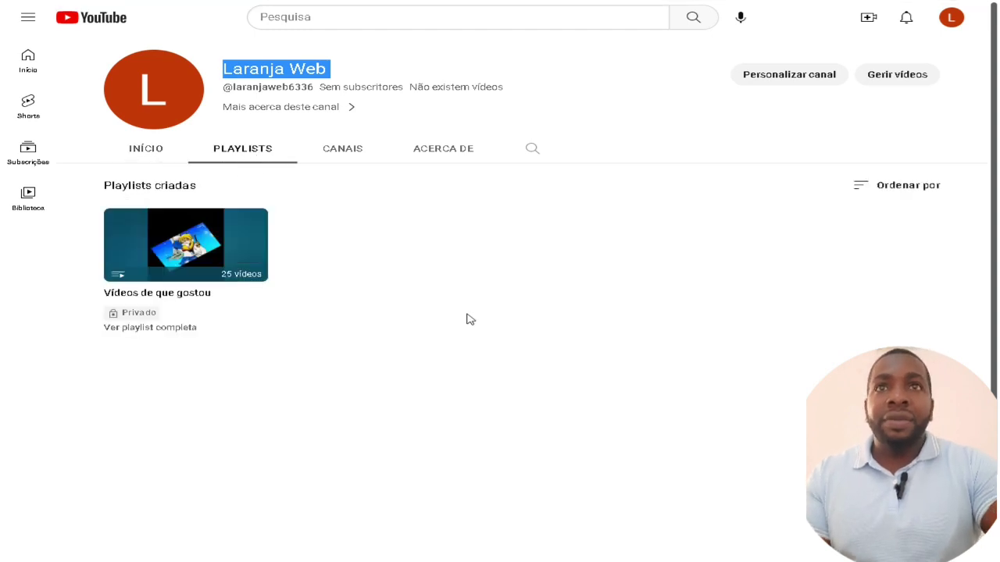
click(344, 156)
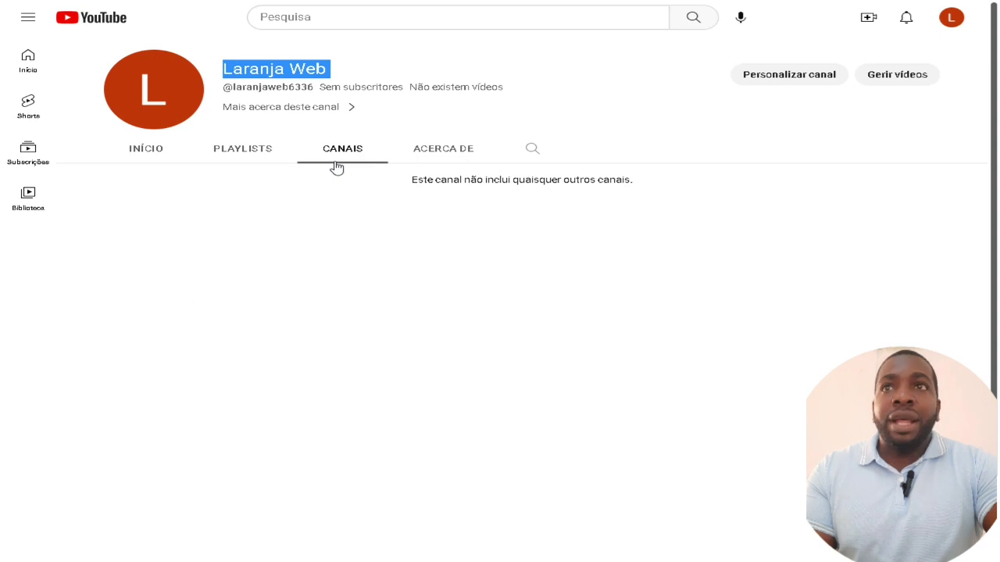
click(152, 157)
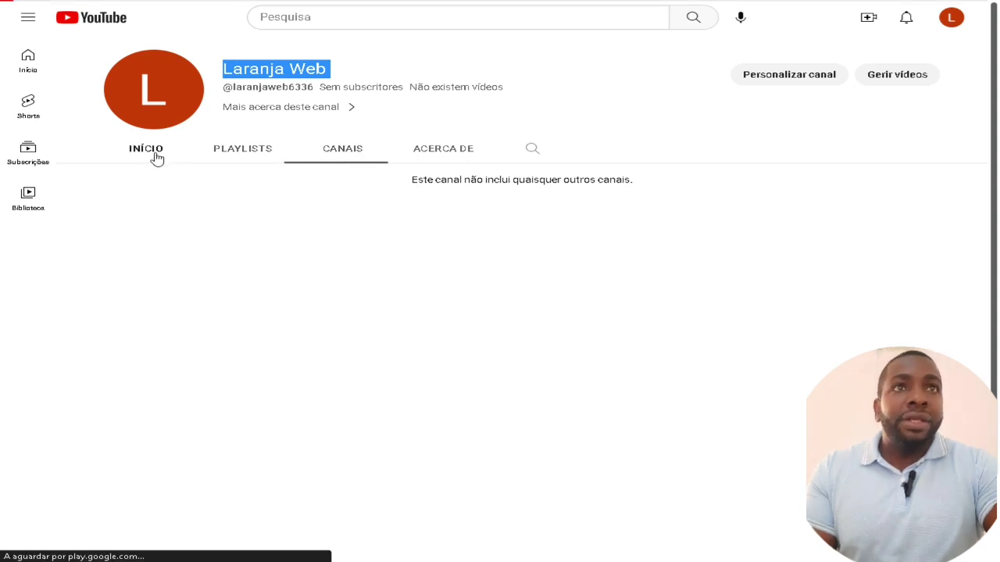
Open Personalizar canal, dismiss the welcome and tip dialogs, and view the Branding tab
click(815, 79)
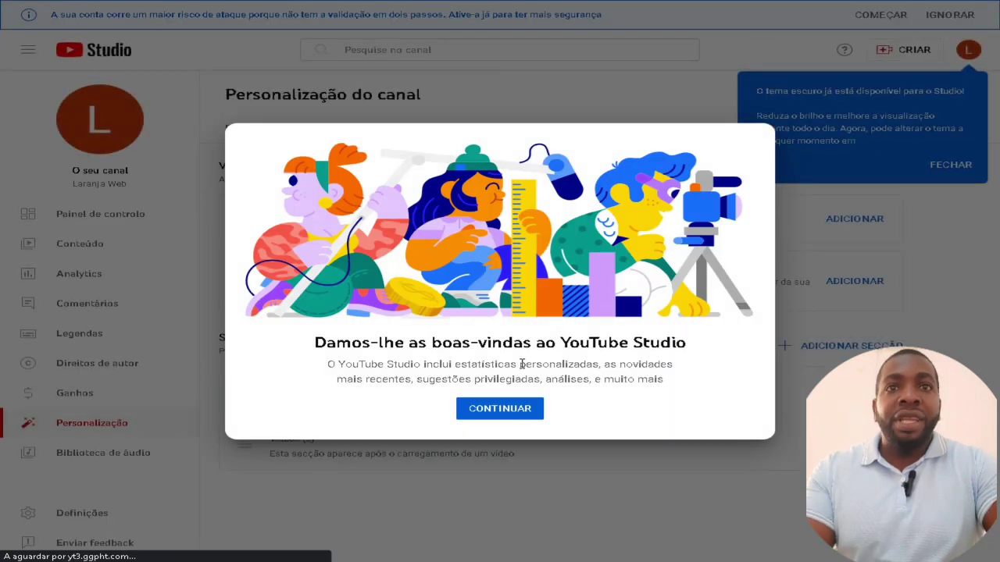
click(527, 414)
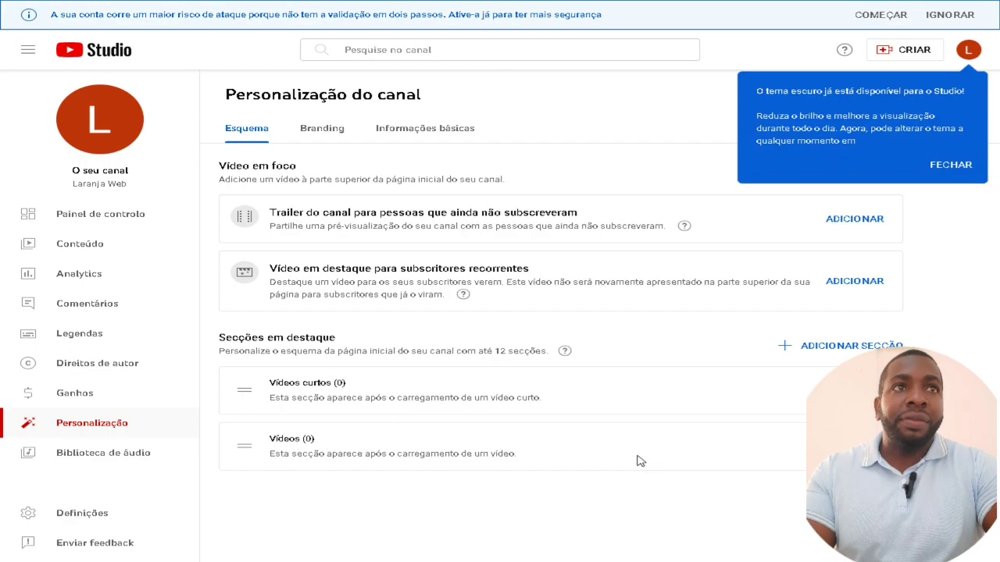
click(950, 164)
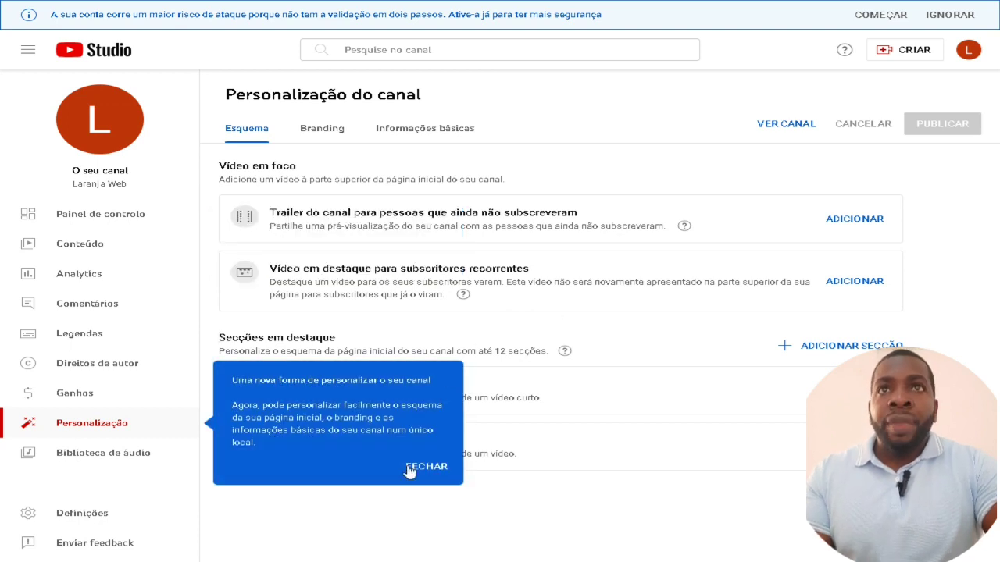
click(409, 465)
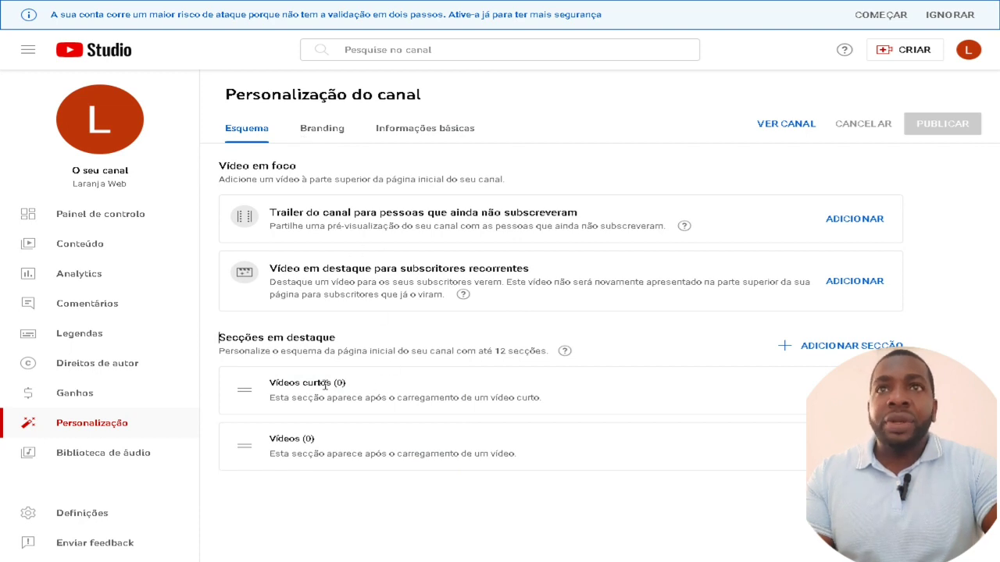
click(329, 134)
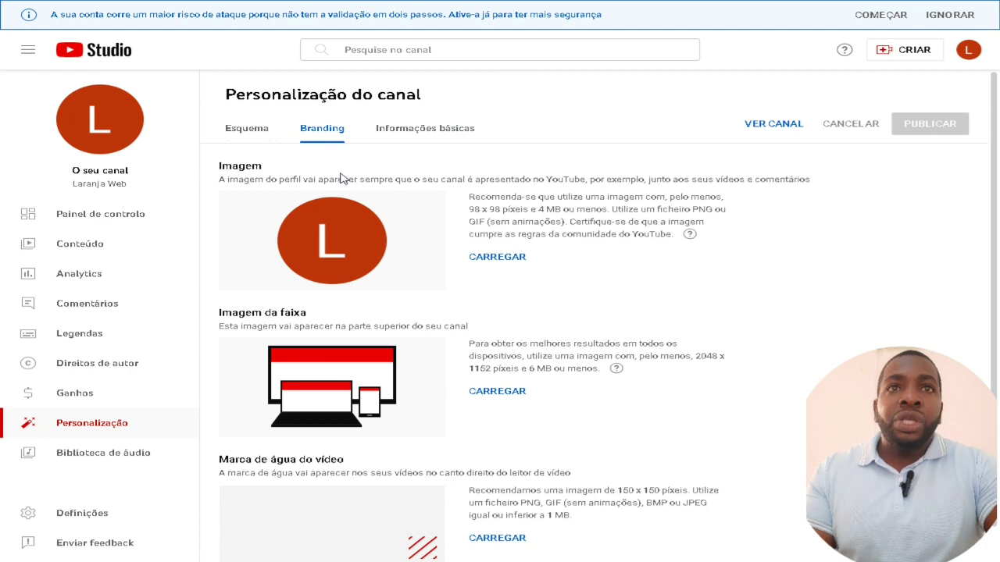
scroll(547, 255, down, 1)
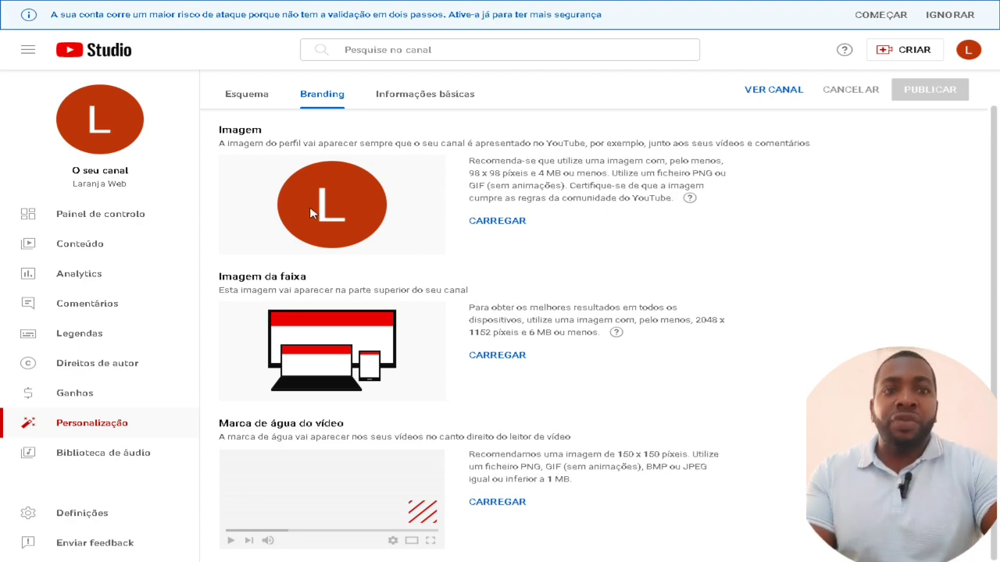
key(ctrl+shift+n)
Search Google Images for 'logotipos png youtube'
text(lo)
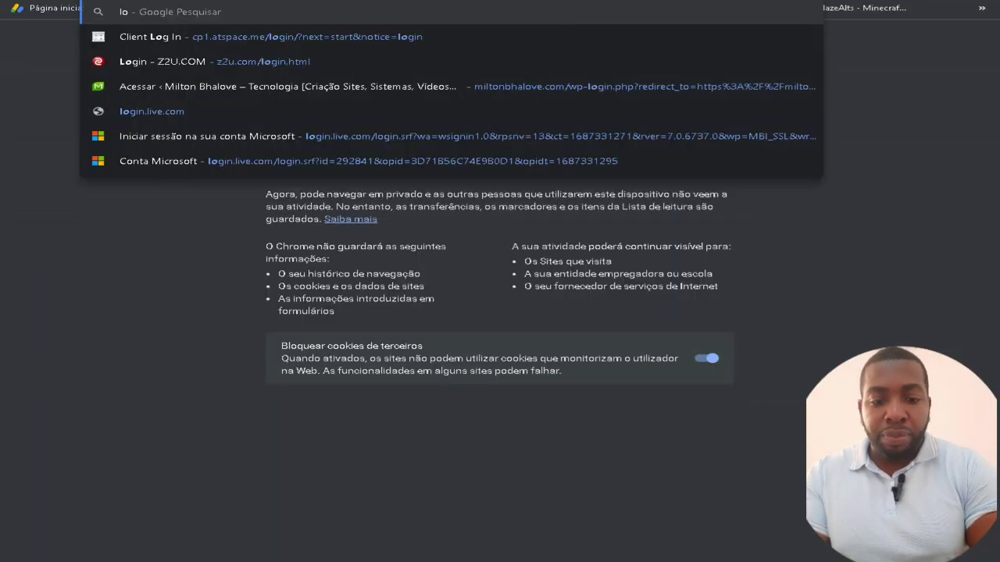
text(gotipos)
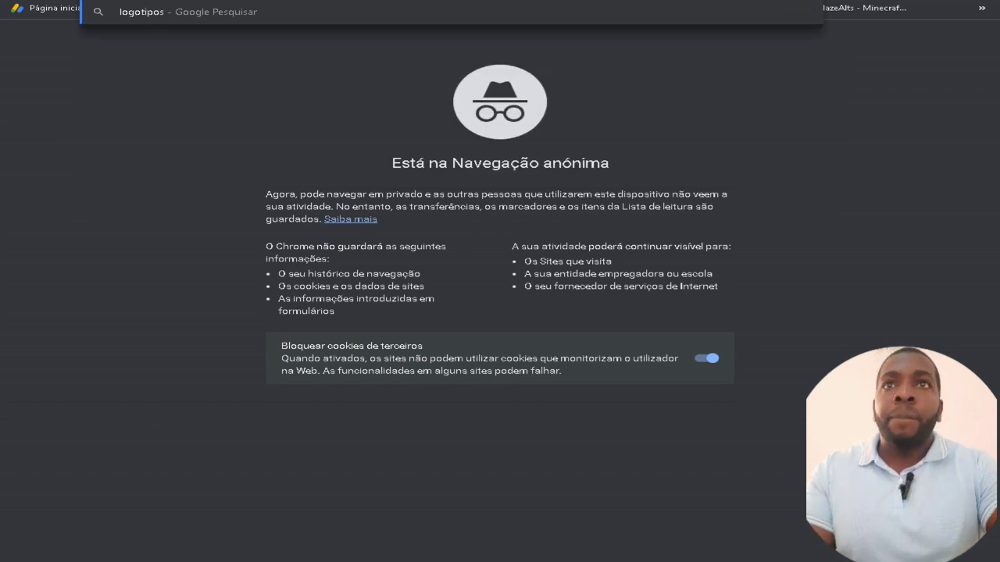
key(Return)
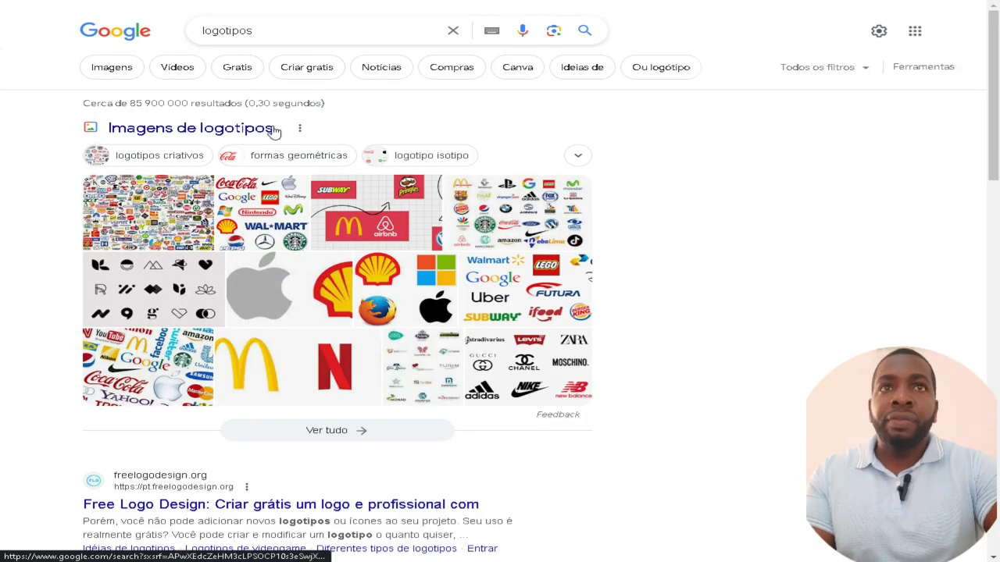
click(111, 67)
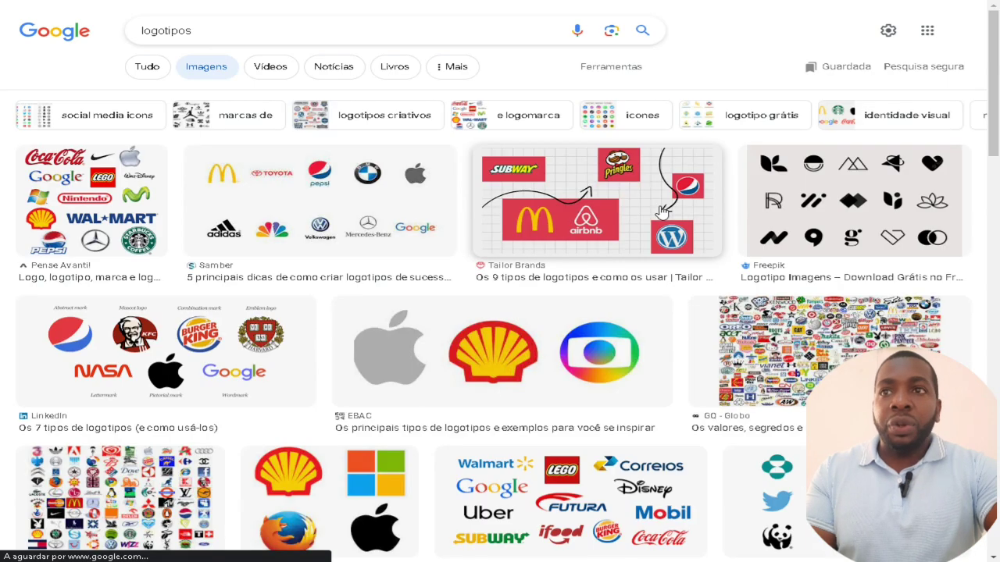
scroll(328, 345, down, 5)
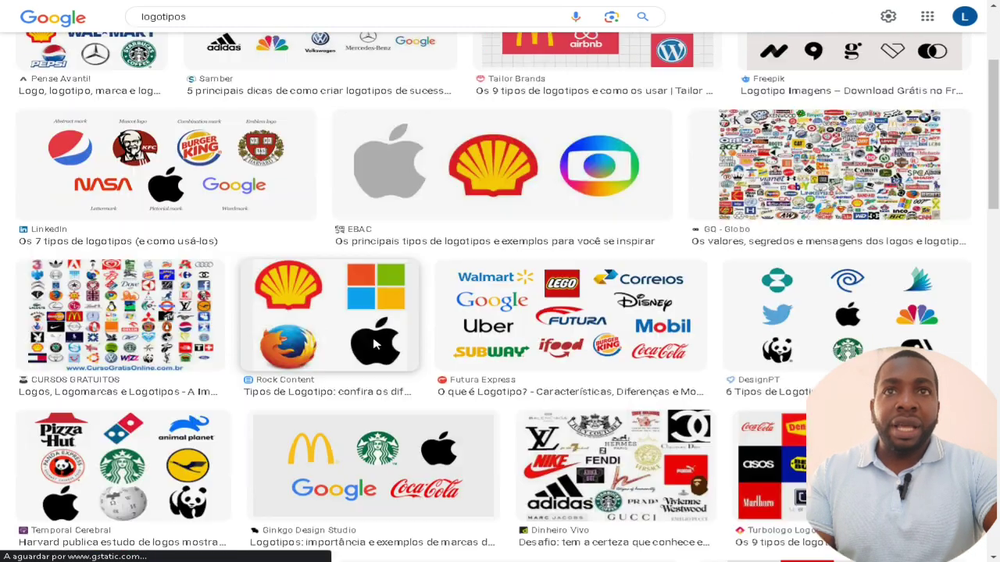
scroll(377, 345, down, 5)
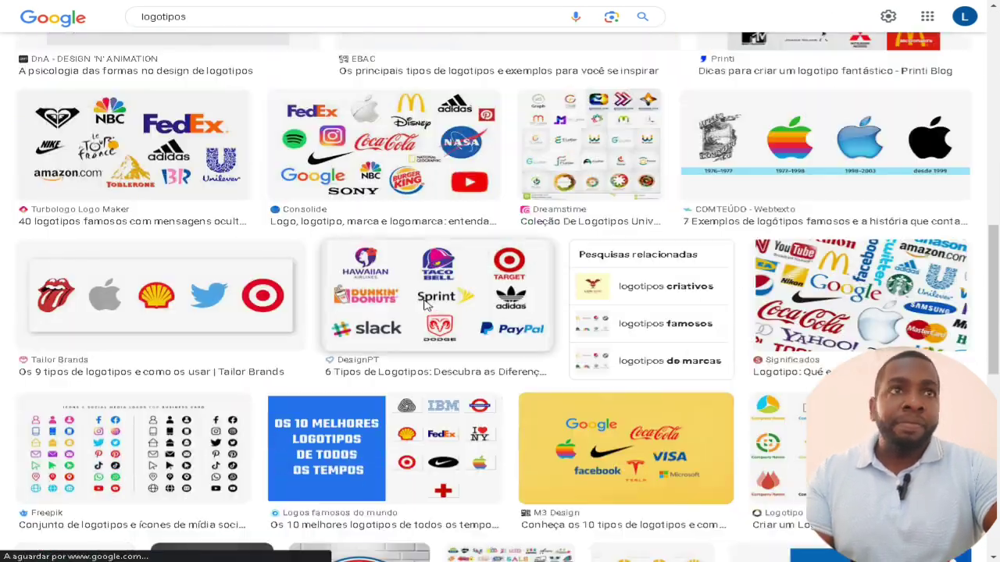
scroll(424, 305, up, 4)
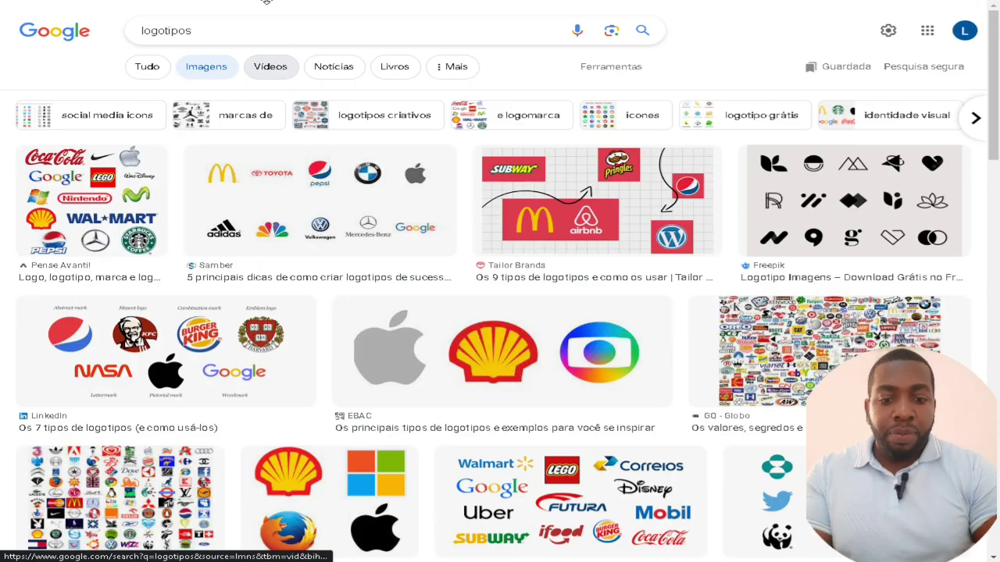
click(245, 31)
text(png)
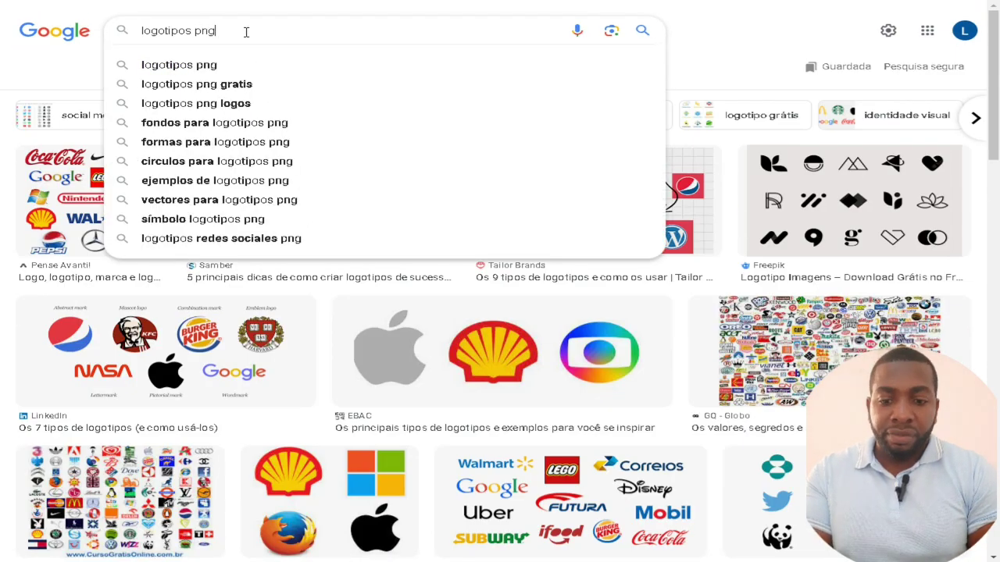
text( yo)
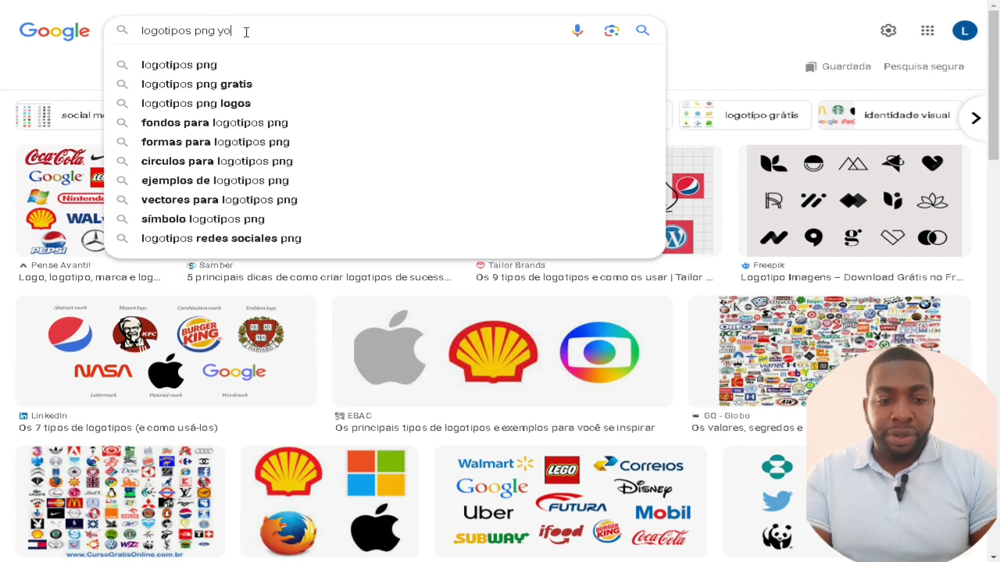
text(utube)
key(Return)
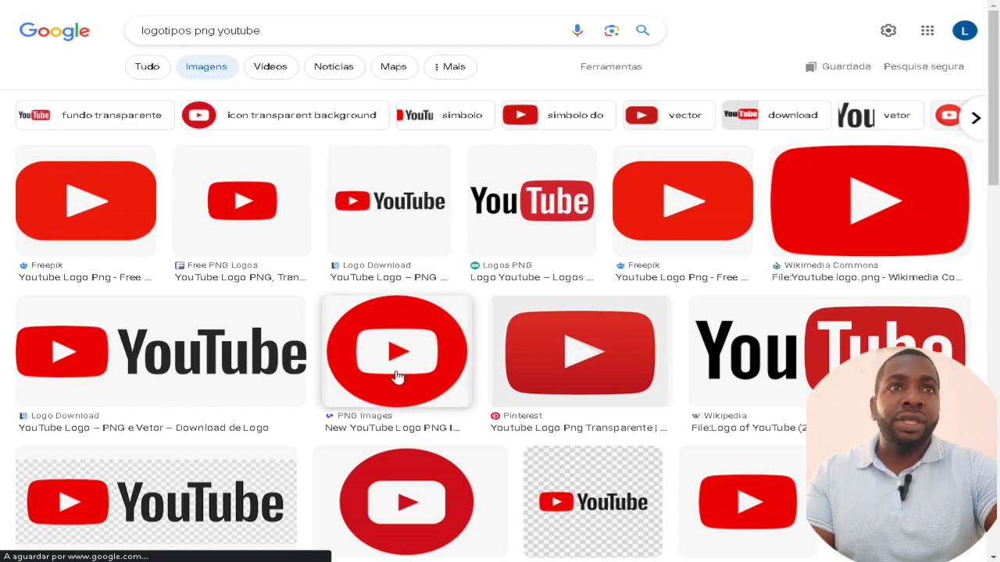
Save the New YouTube Logo PNG image to the computer as ytl.png
click(398, 378)
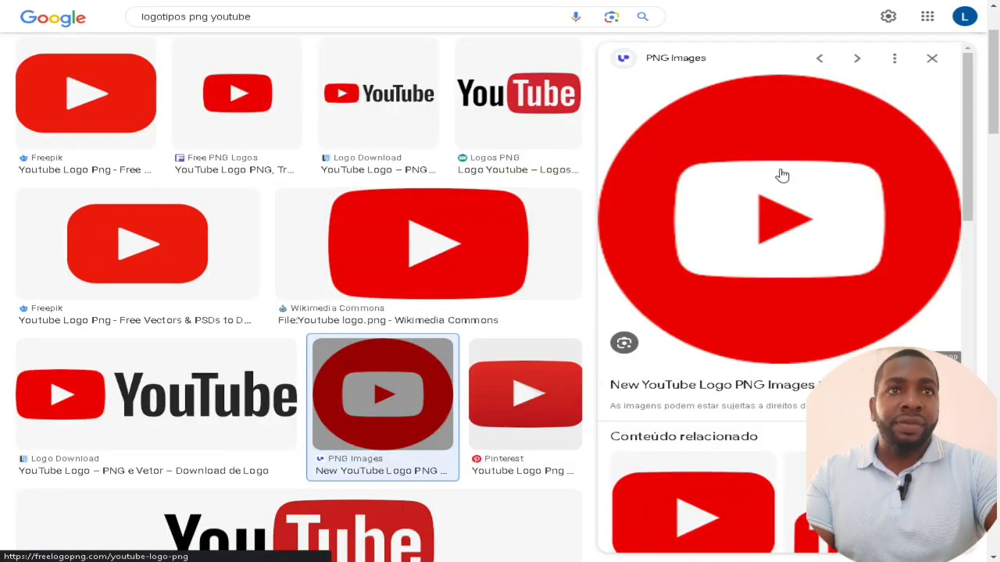
right_click(780, 170)
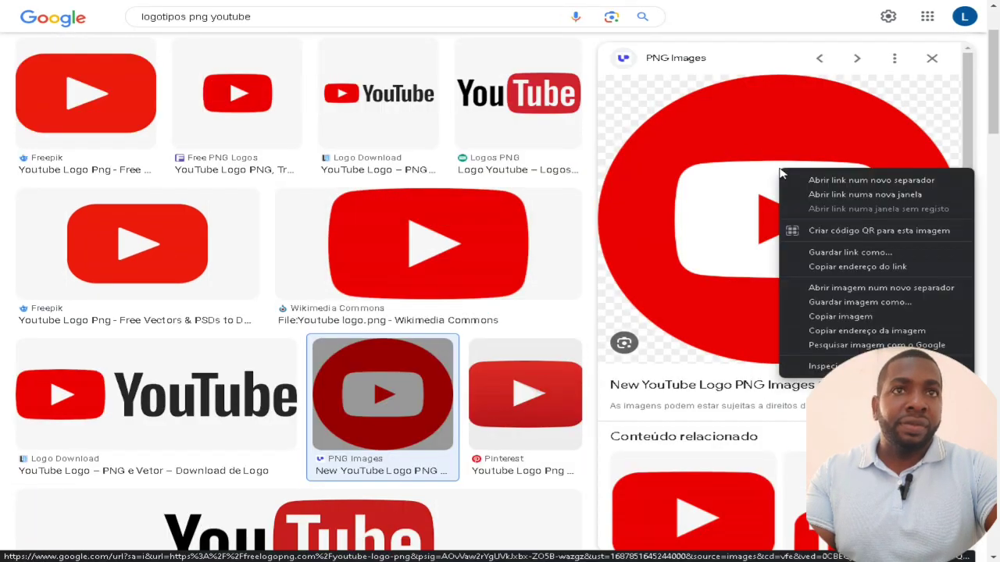
click(828, 303)
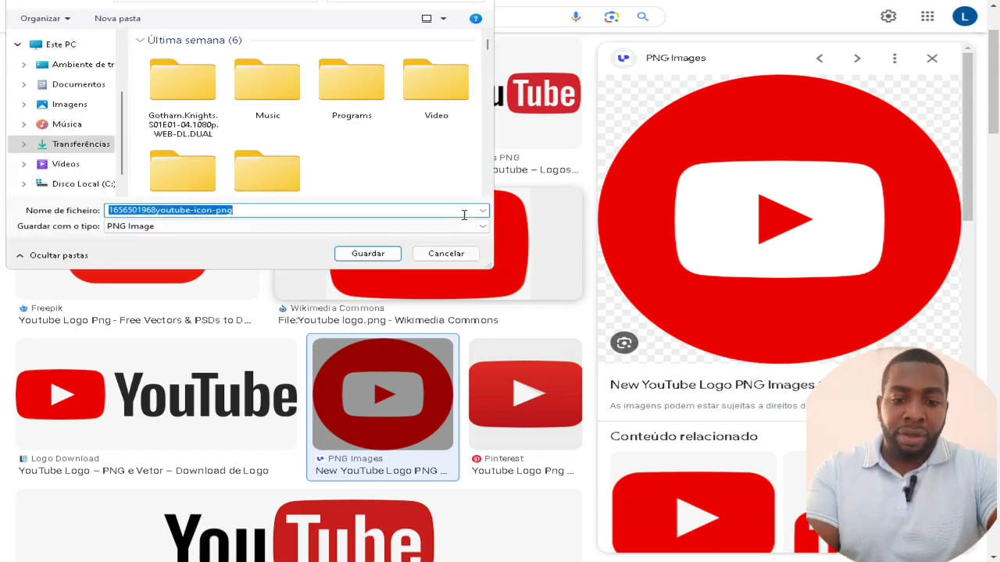
text(ytl)
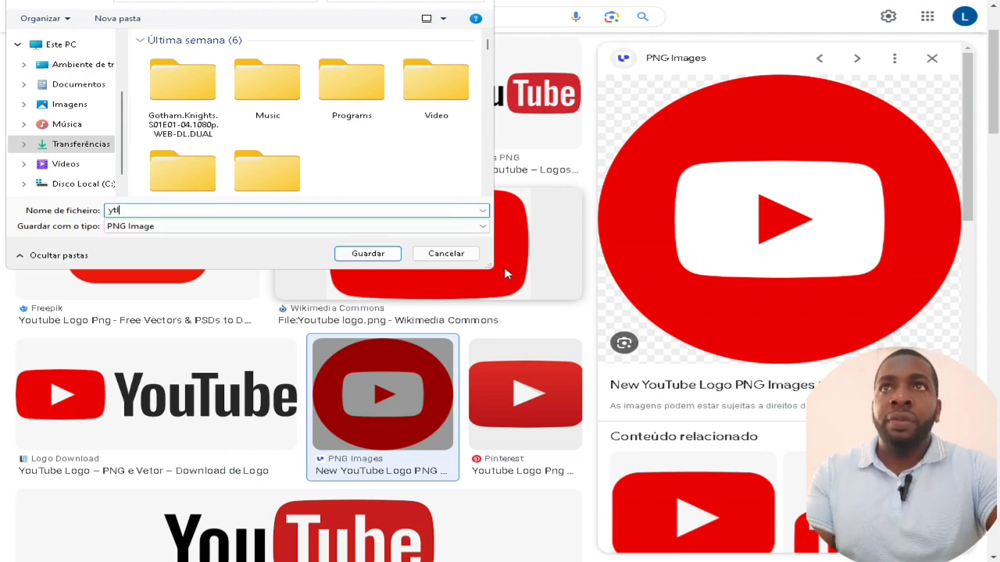
click(367, 253)
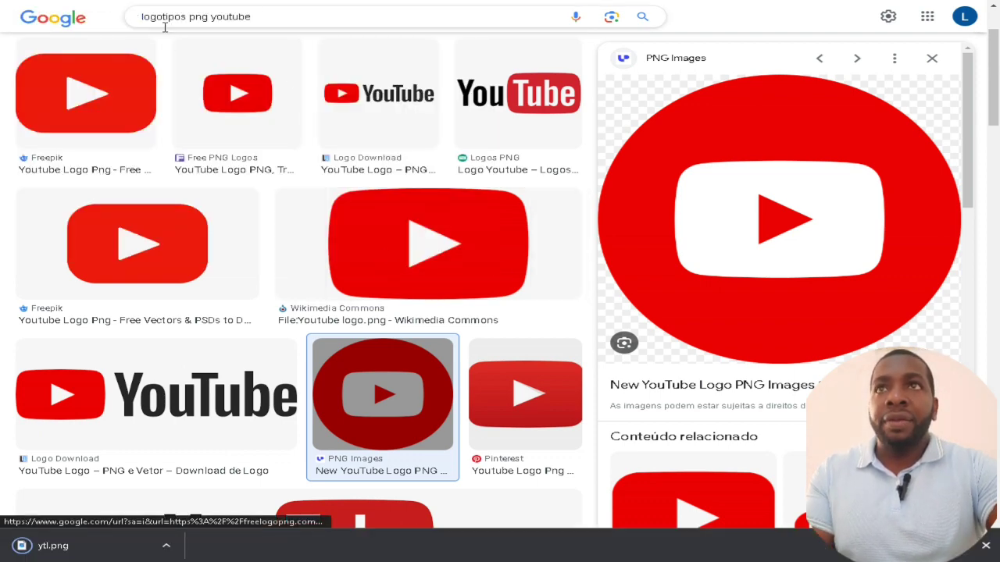
Search Google for 'capa png youtube' and scroll through the image results
drag(187, 18, 119, 19)
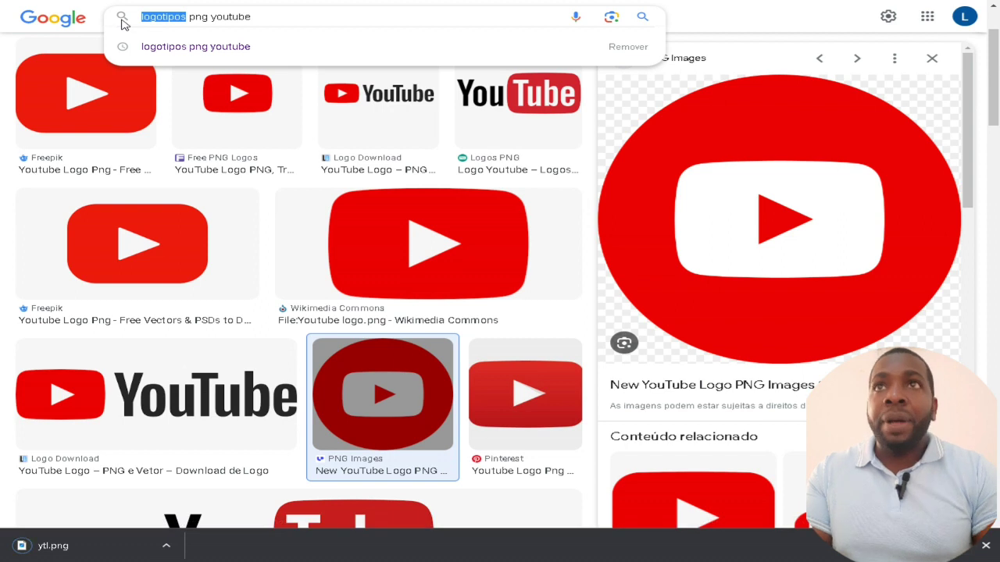
text(capa)
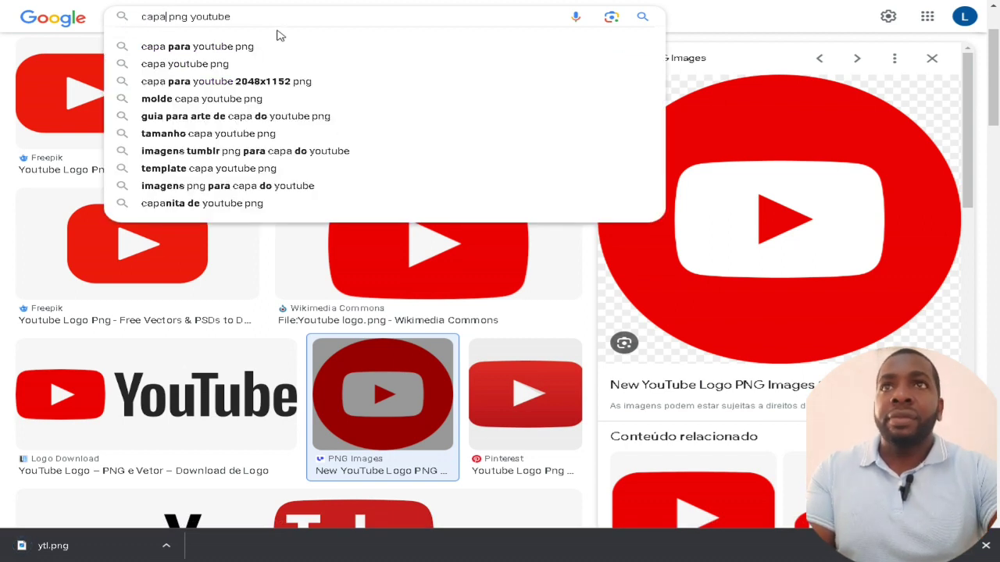
key(Return)
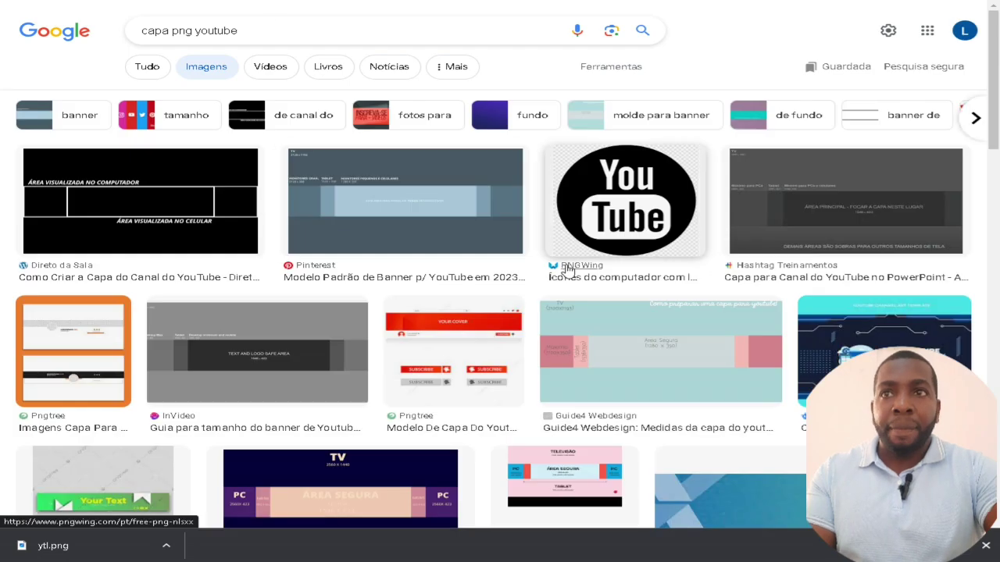
scroll(565, 267, down, 3)
scroll(565, 267, down, 1)
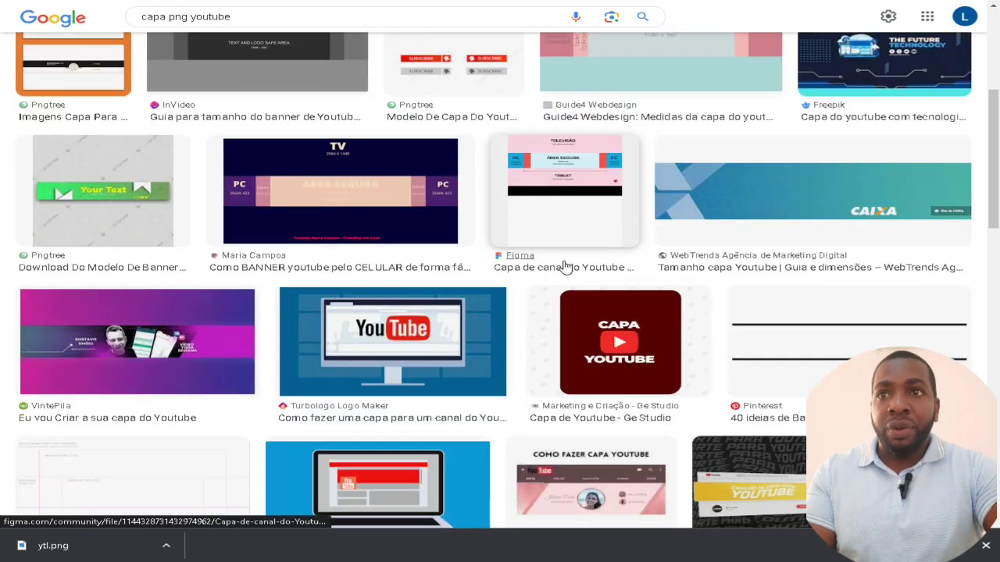
scroll(214, 356, down, 2)
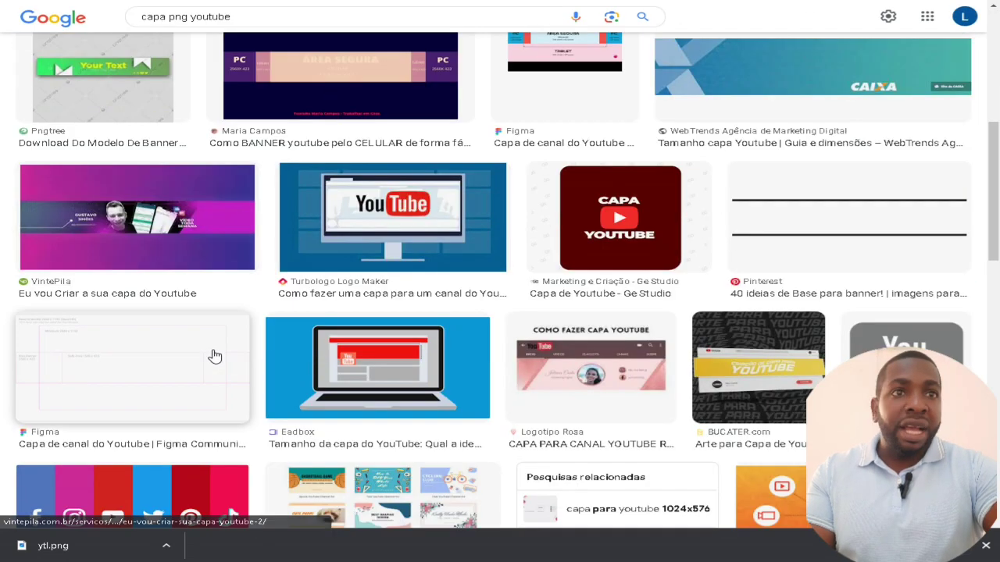
scroll(221, 337, down, 2)
scroll(397, 329, down, 4)
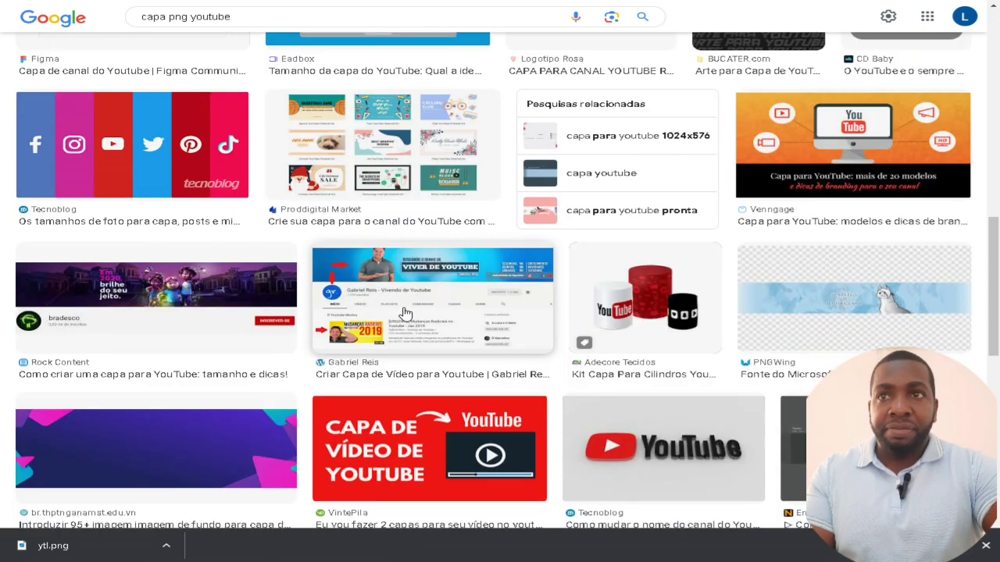
scroll(400, 321, down, 2)
Save the purple banner background image as 'fundo capa meetups-01' and return to Studio
click(207, 332)
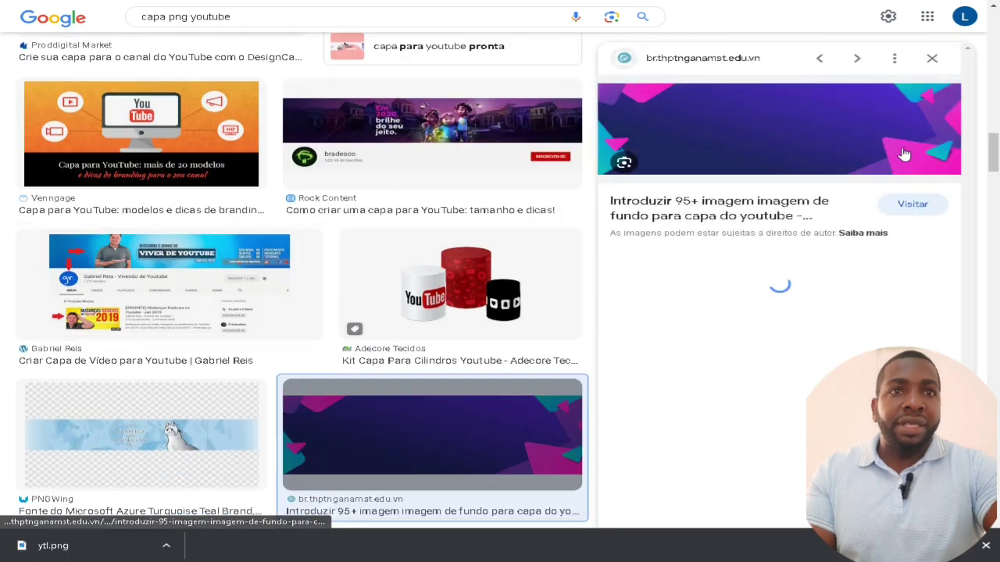
right_click(819, 135)
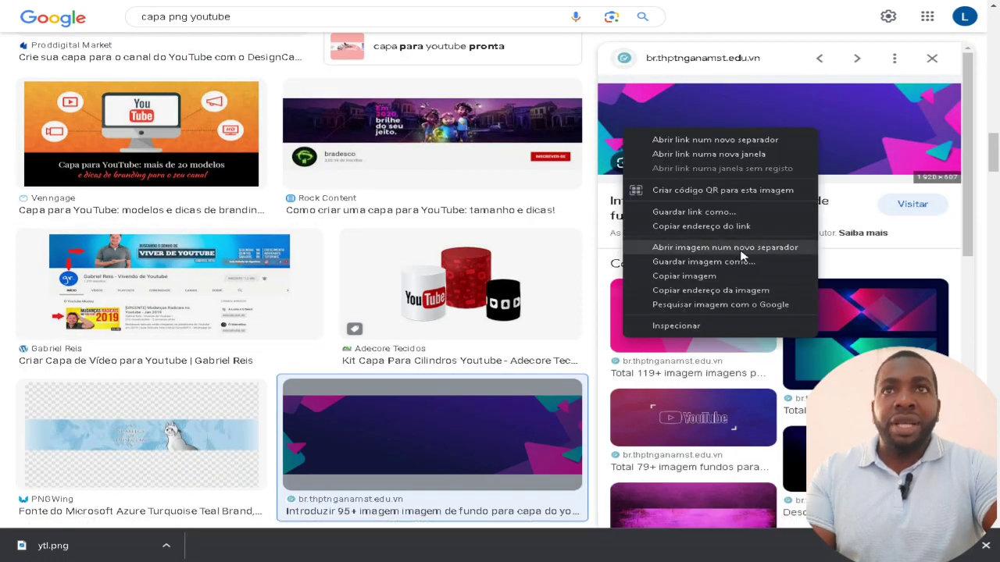
click(703, 275)
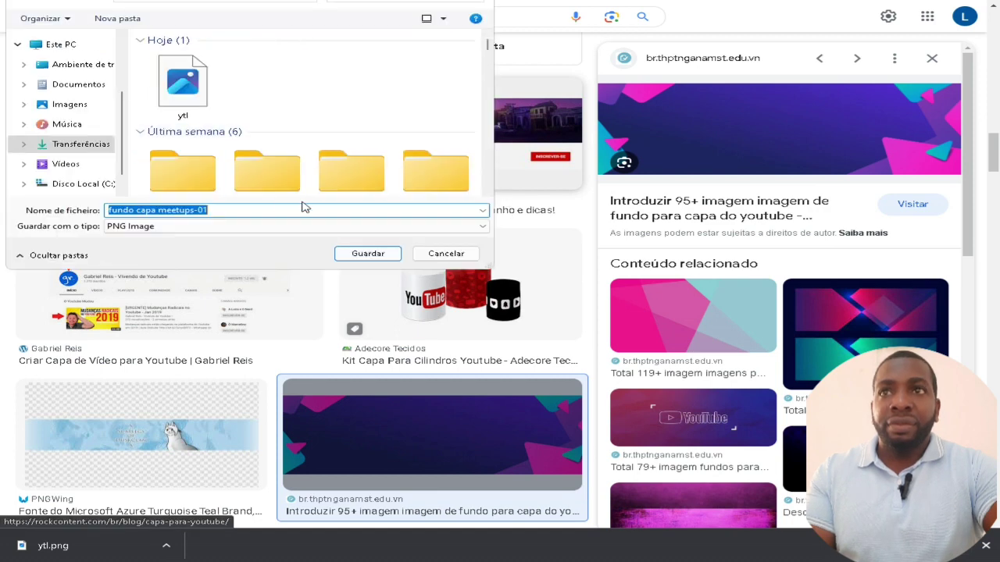
click(367, 253)
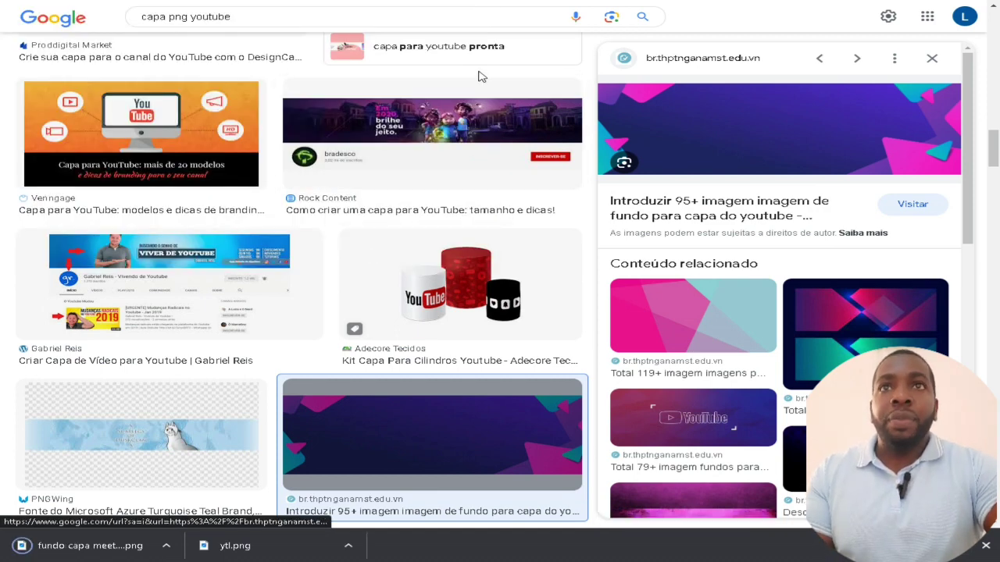
key(ctrl+Tab)
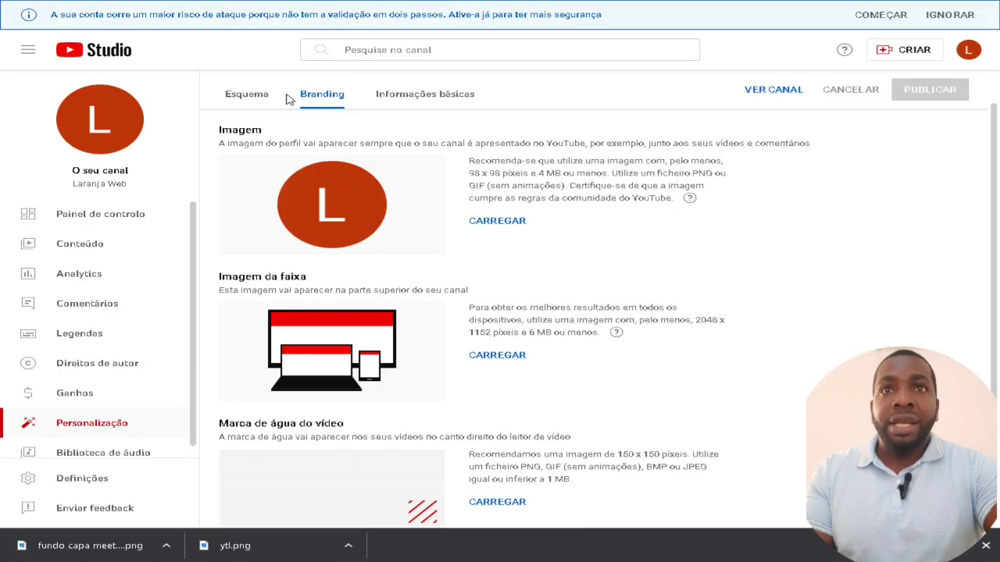
Upload ytl.png from Downloads as the channel profile picture
click(493, 225)
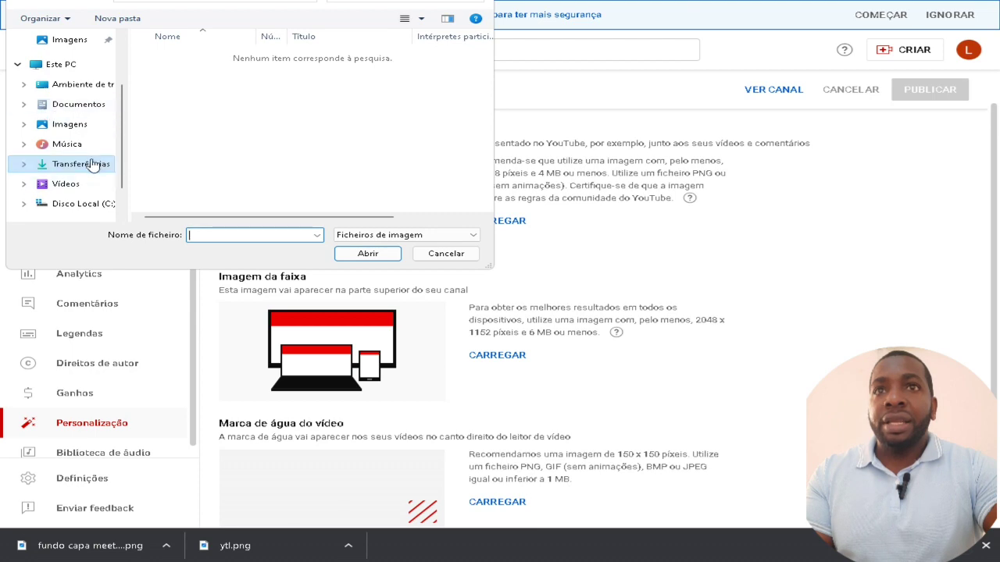
click(94, 166)
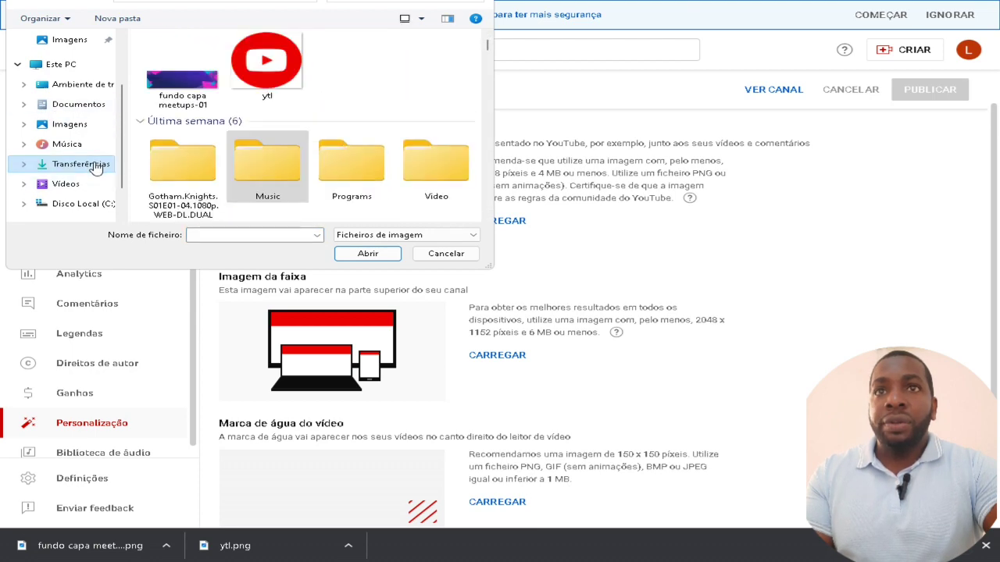
click(274, 78)
click(395, 255)
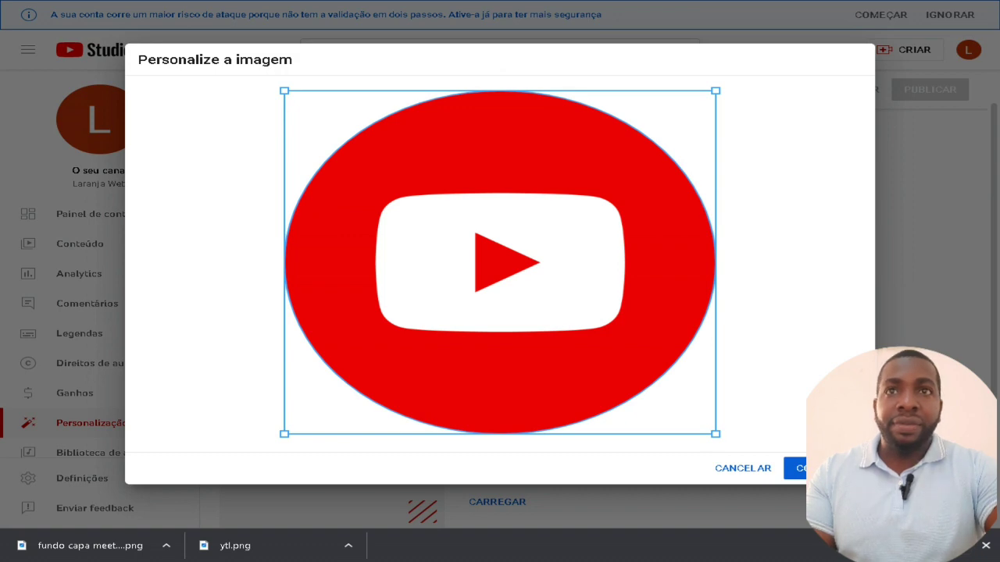
click(795, 468)
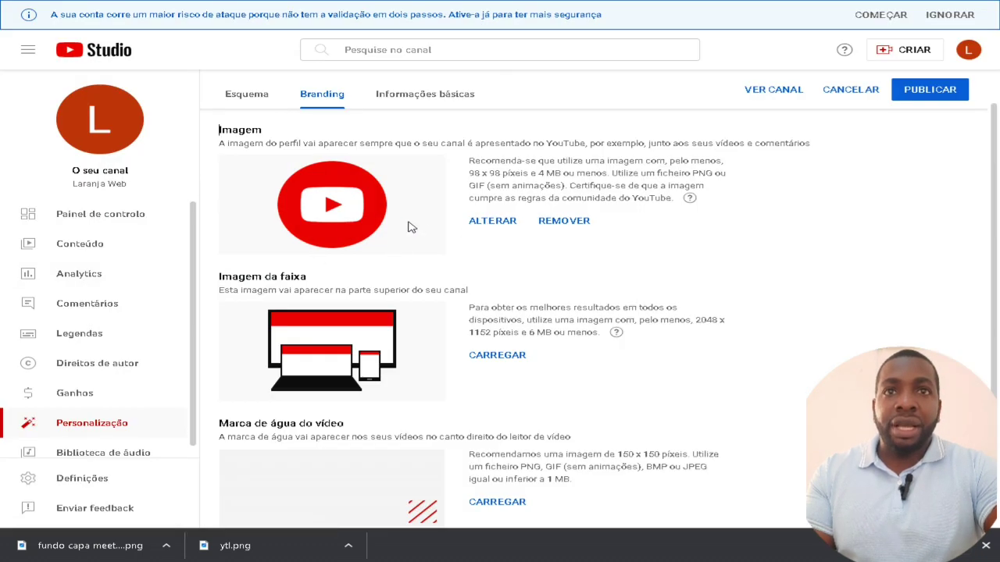
Upload 'fundo capa meetups-01' as the channel banner and accept the crop
scroll(412, 227, down, 1)
click(502, 322)
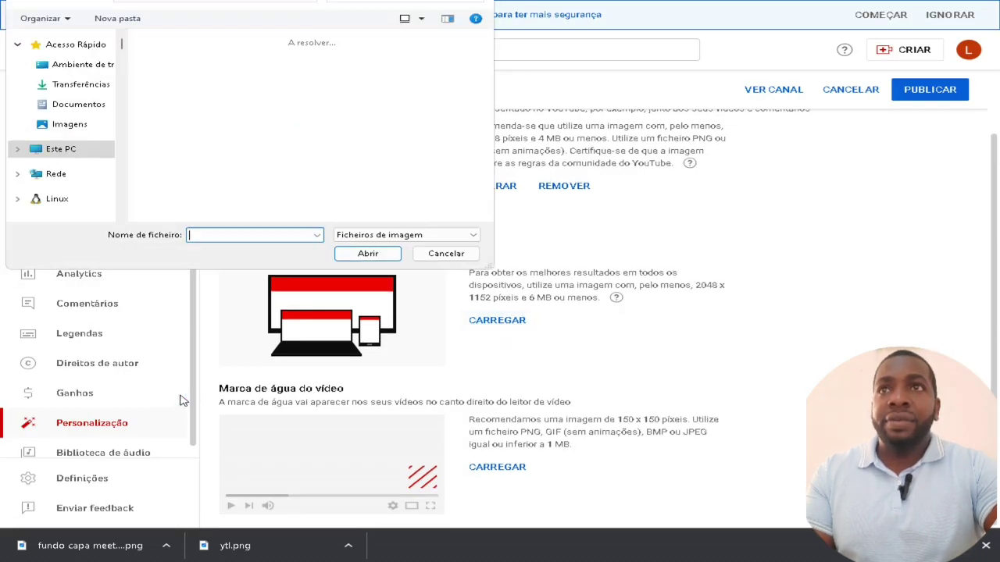
click(171, 110)
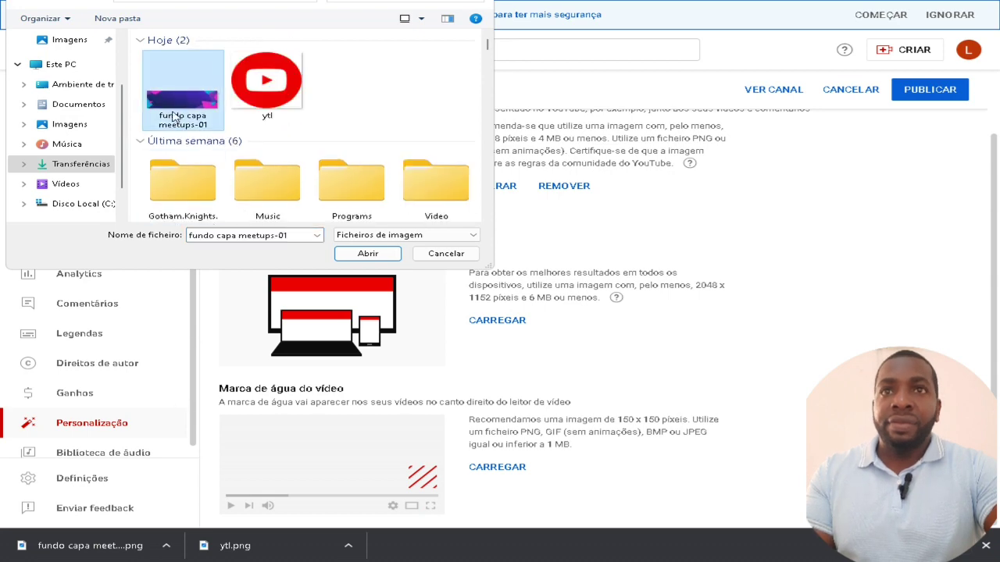
click(367, 254)
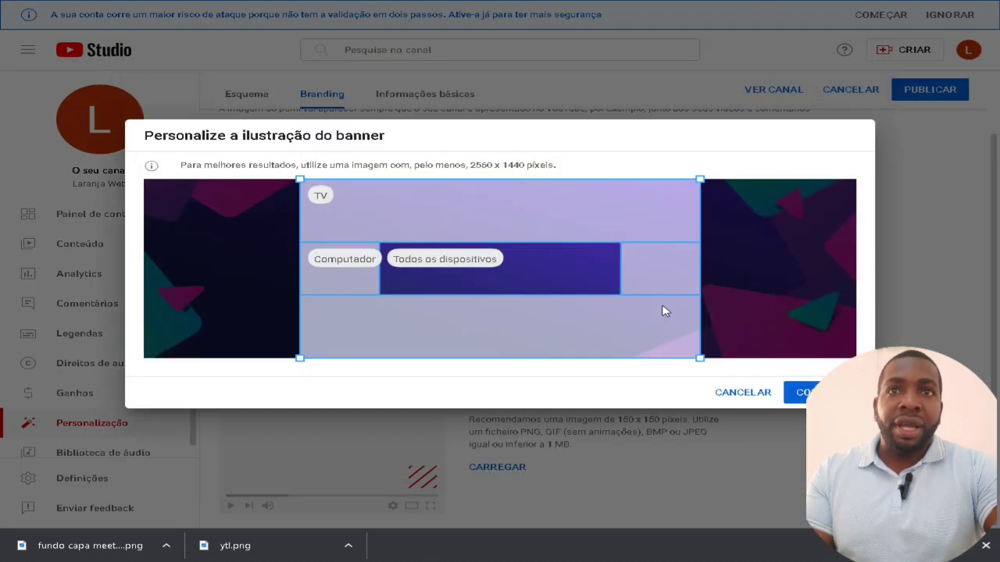
click(801, 397)
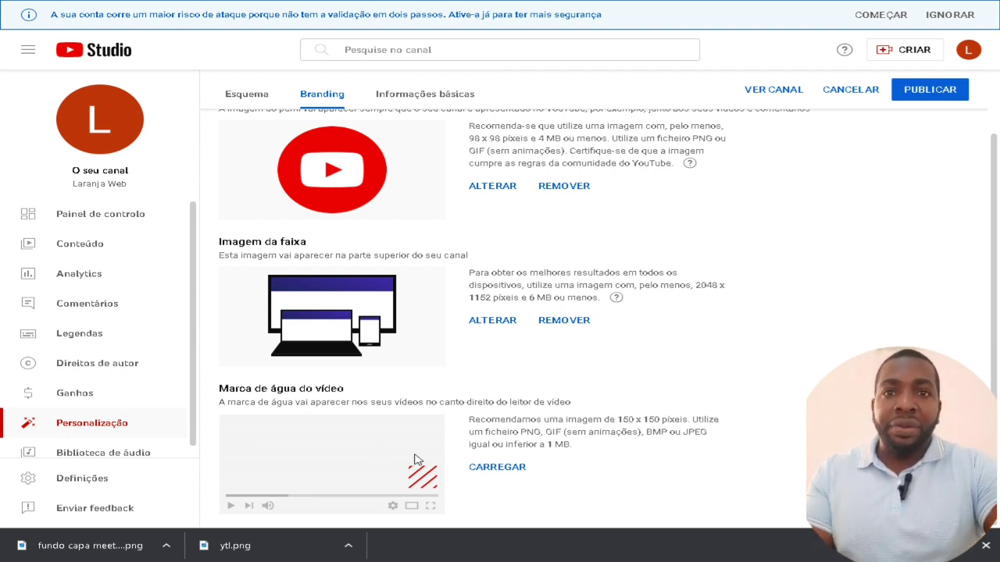
Upload ytl.png as the video watermark
click(484, 468)
click(266, 82)
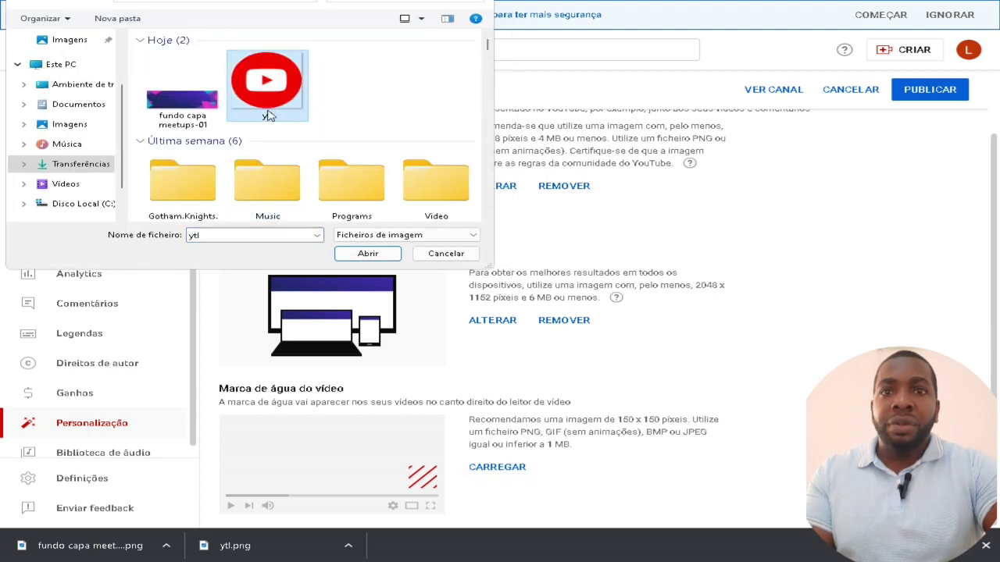
click(369, 255)
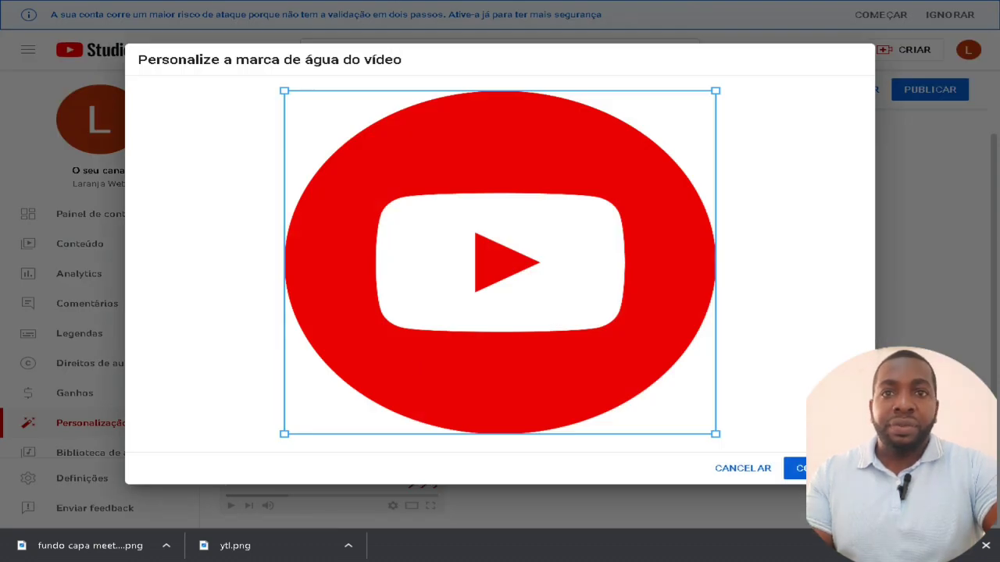
click(795, 469)
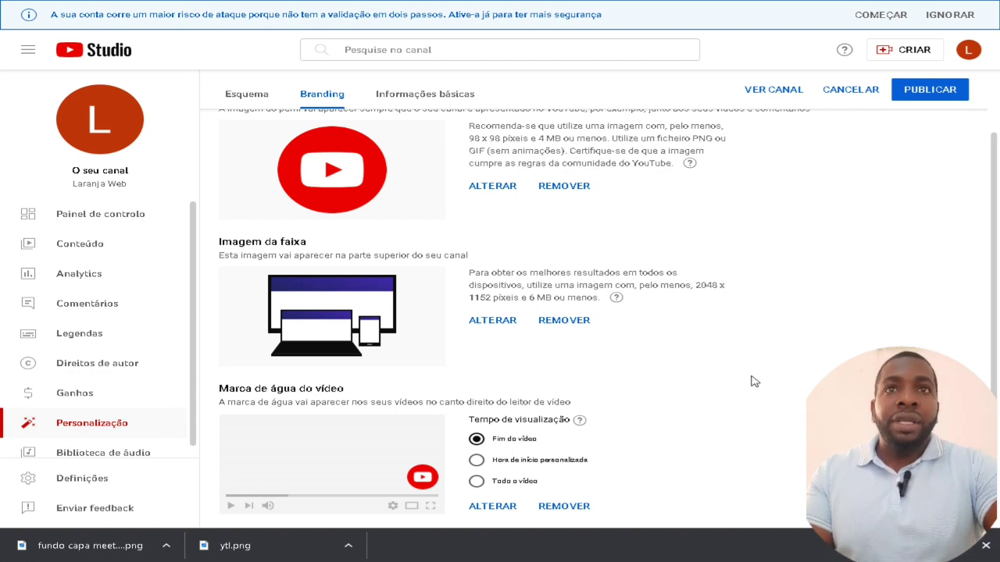
scroll(755, 382, up, 1)
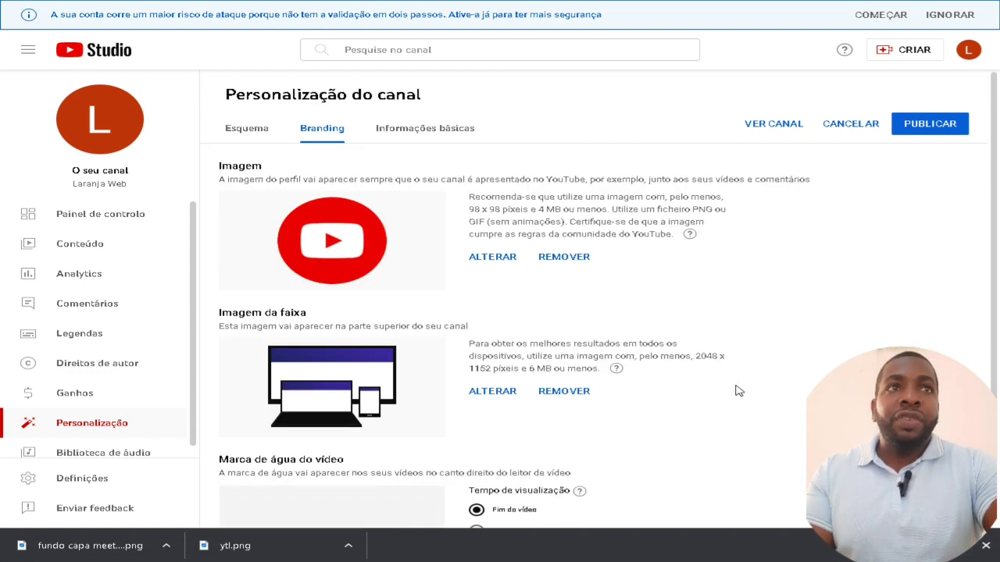
Publish the branding changes and open the Informações básicas tab
click(907, 133)
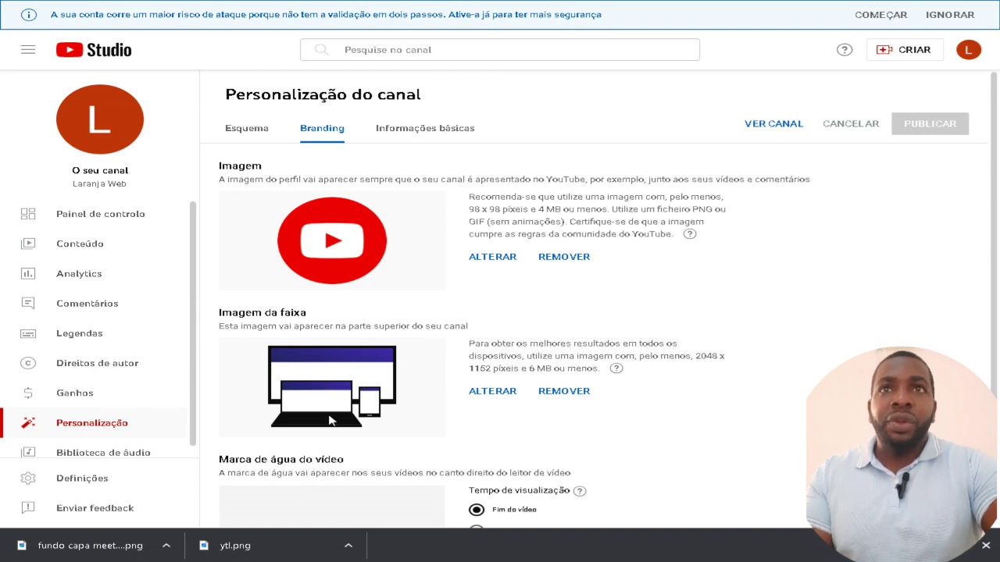
click(428, 136)
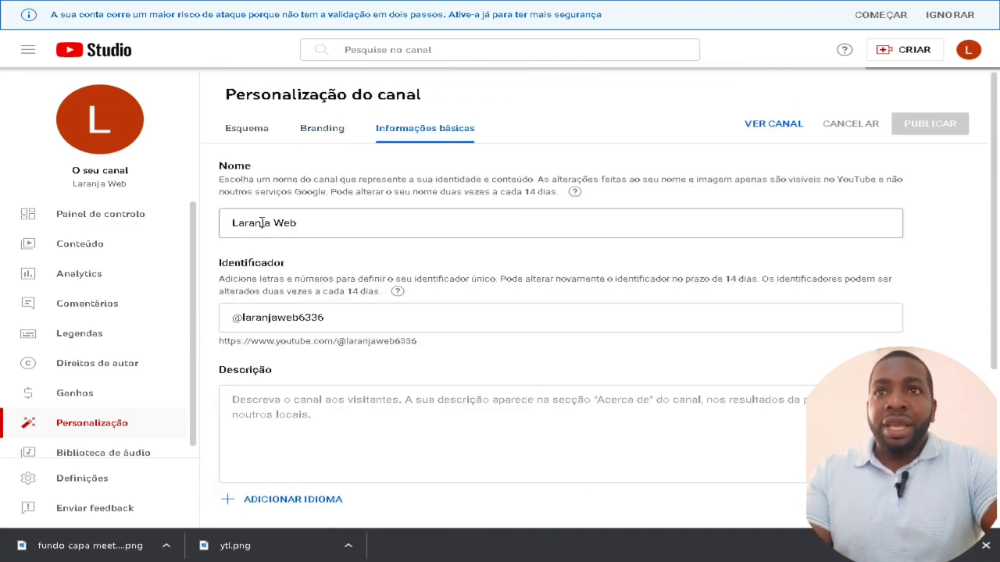
drag(249, 222, 397, 226)
scroll(397, 228, down, 1)
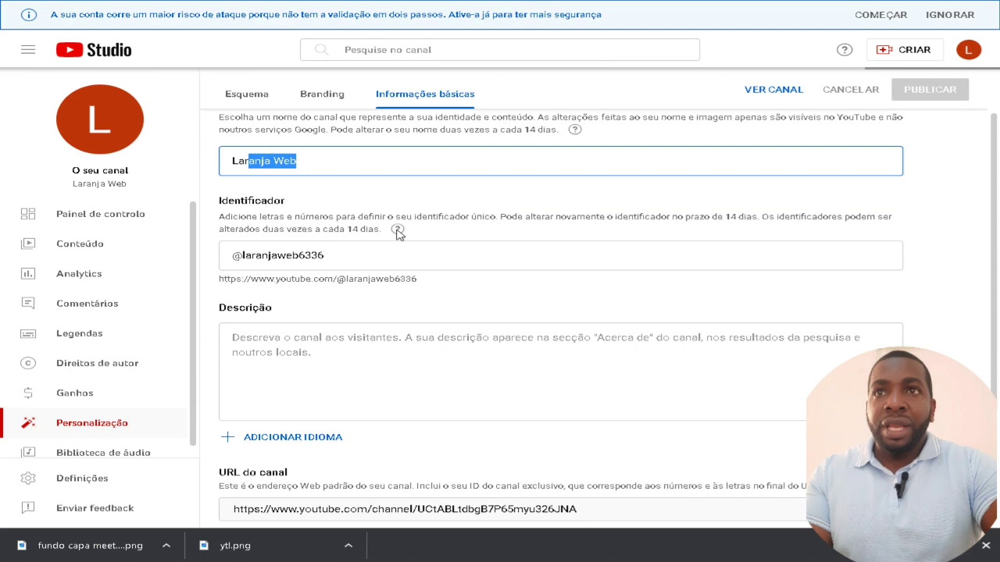
scroll(396, 232, down, 1)
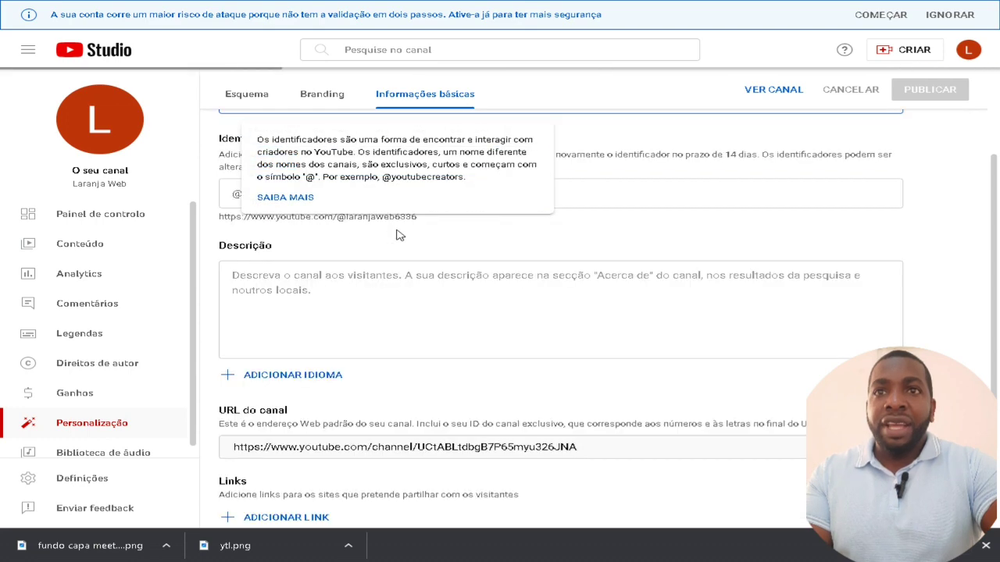
Review the channel description field and select the full channel URL
click(375, 317)
scroll(388, 336, up, 2)
scroll(388, 338, down, 1)
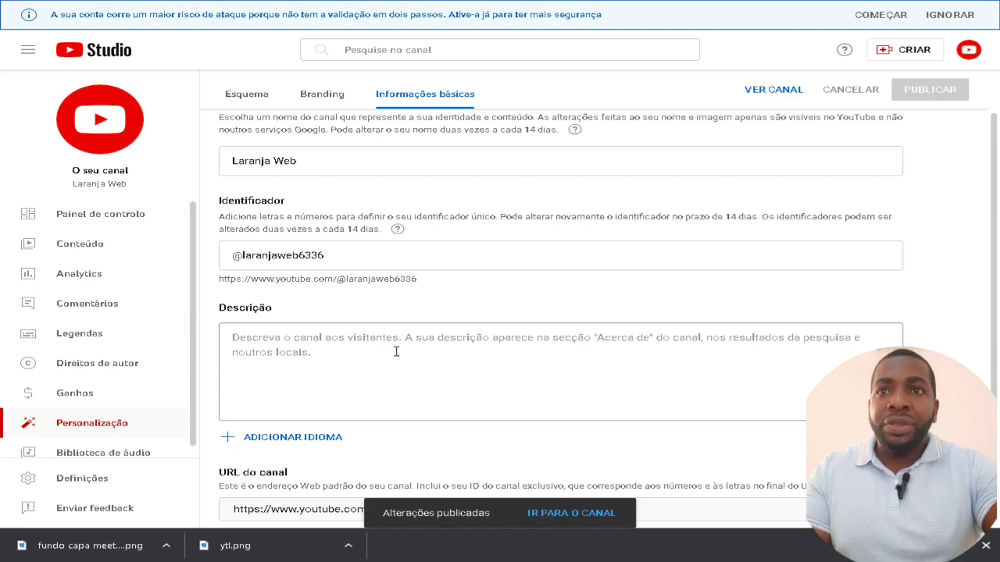
scroll(396, 352, down, 2)
scroll(433, 257, down, 1)
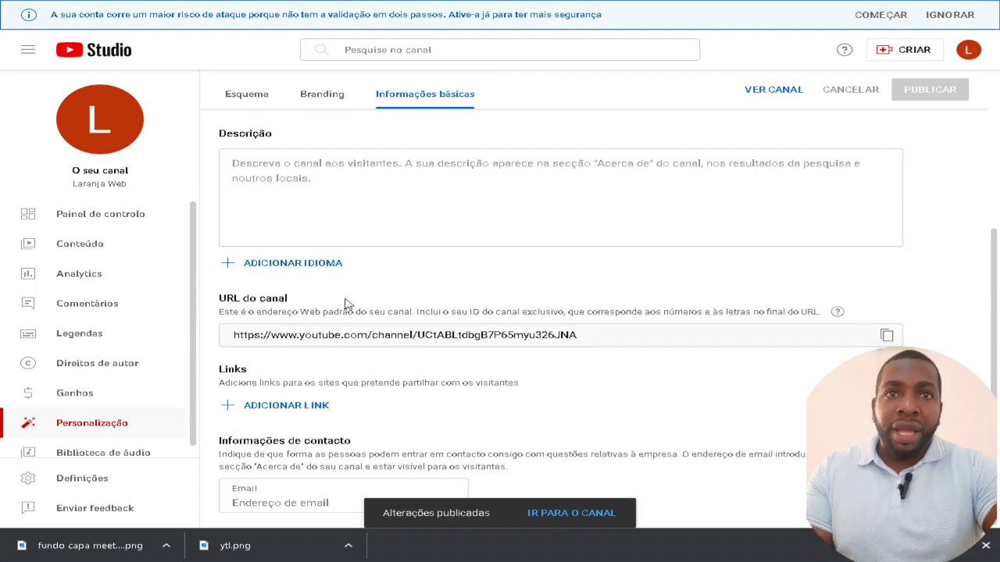
drag(578, 335, 220, 338)
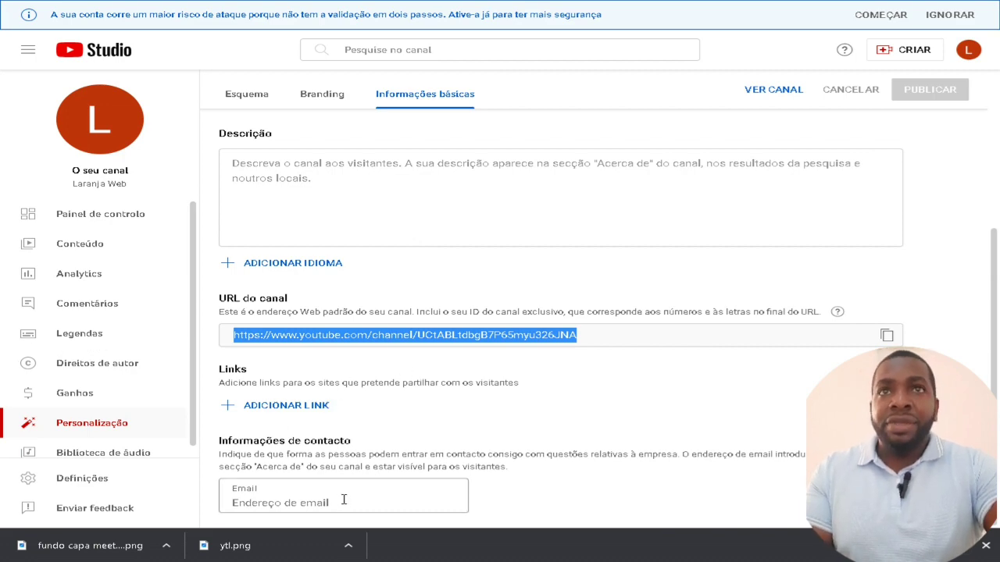
scroll(336, 504, up, 3)
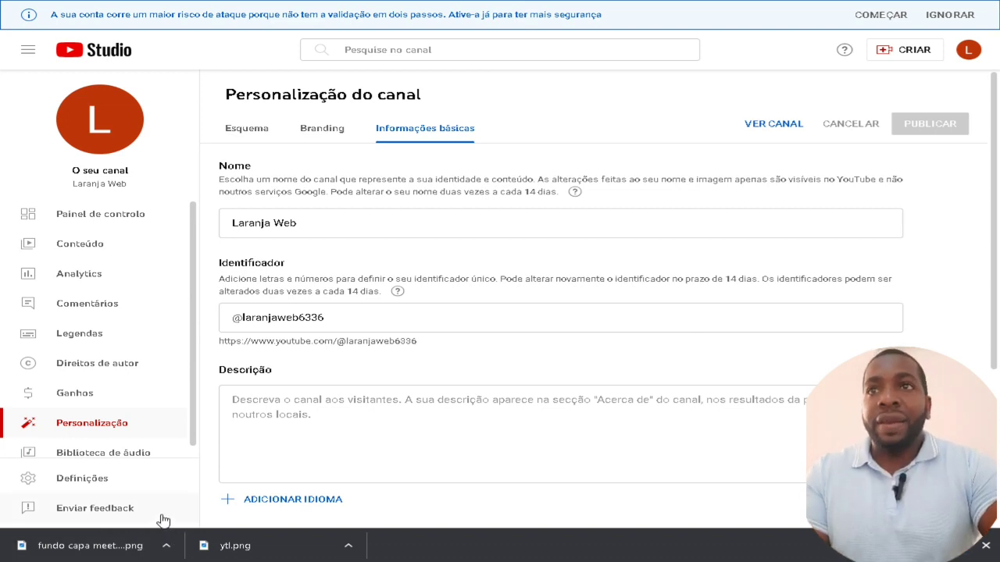
Check the dashboard's current subscribers figure of 0
click(142, 225)
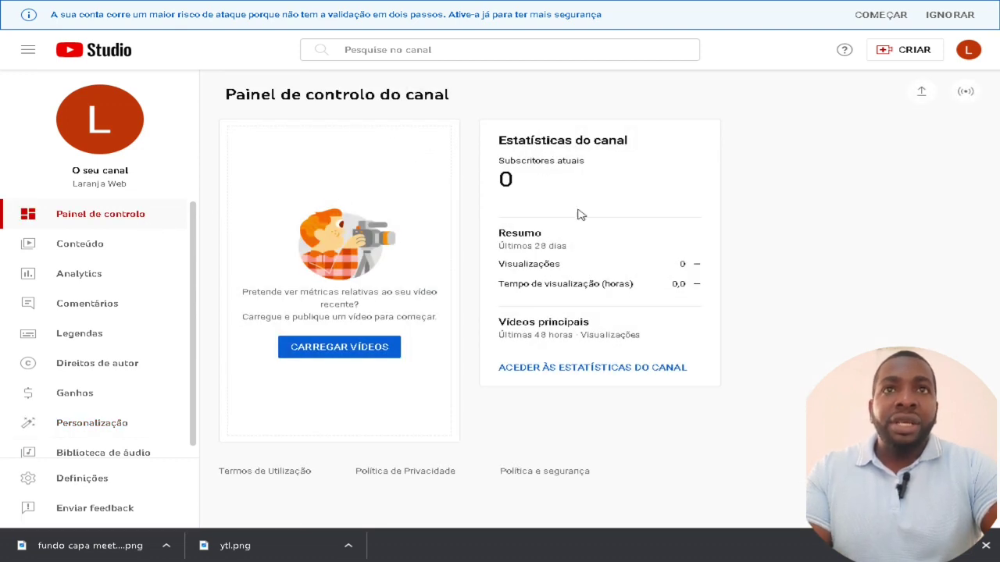
drag(520, 160, 647, 167)
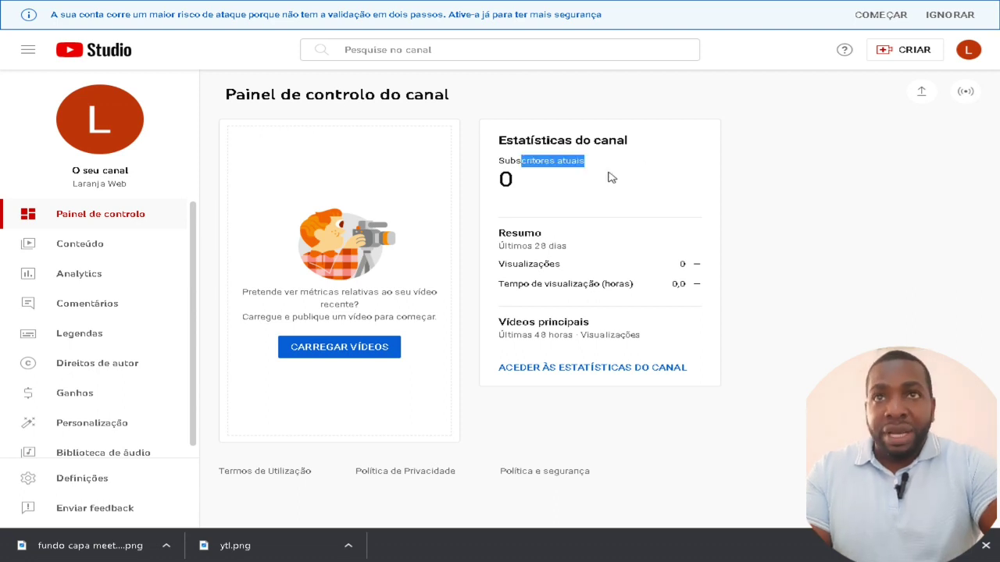
drag(518, 181, 580, 184)
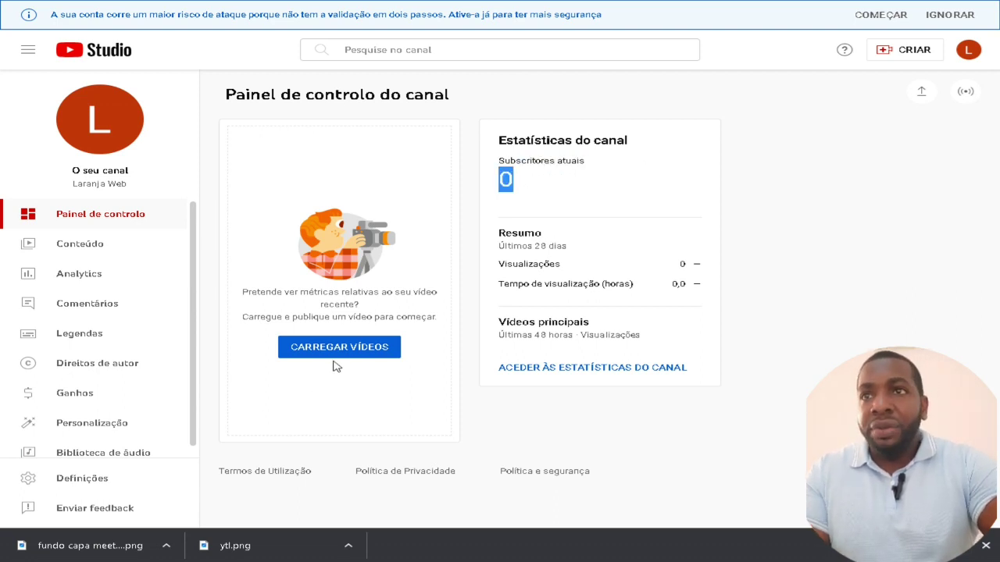
View Ganhos showing monetization unavailable in Angola, then open Definições
click(112, 254)
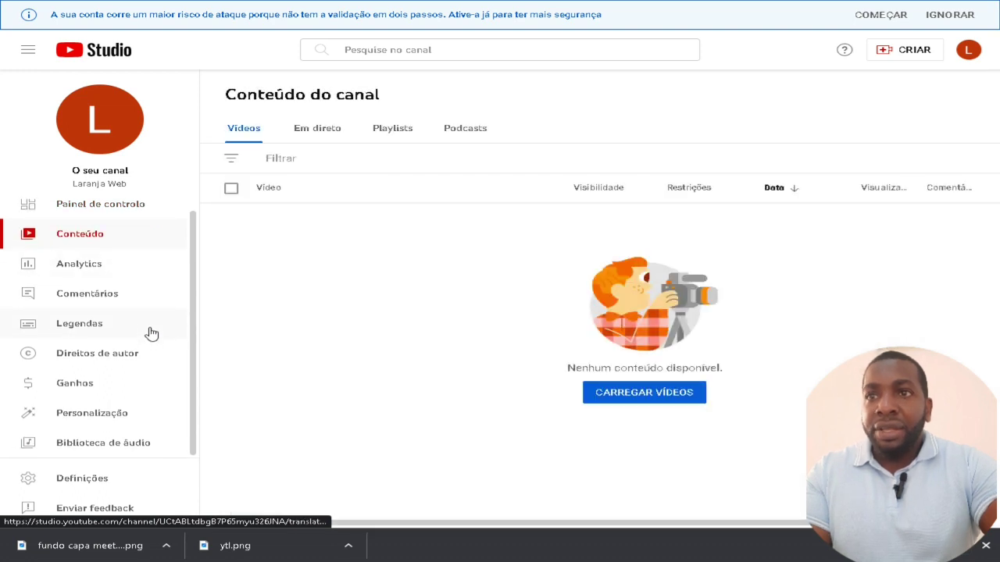
click(94, 383)
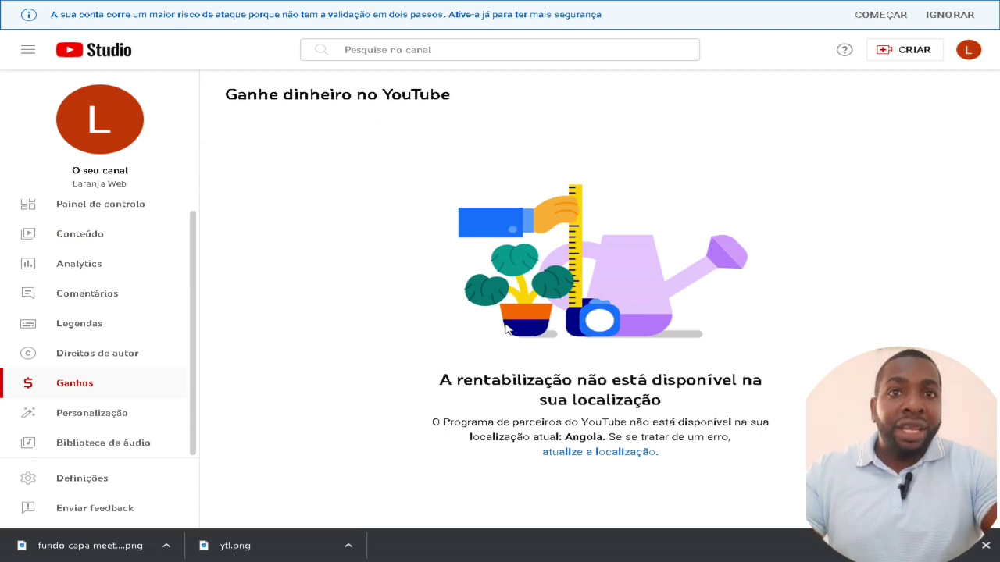
drag(496, 388, 678, 407)
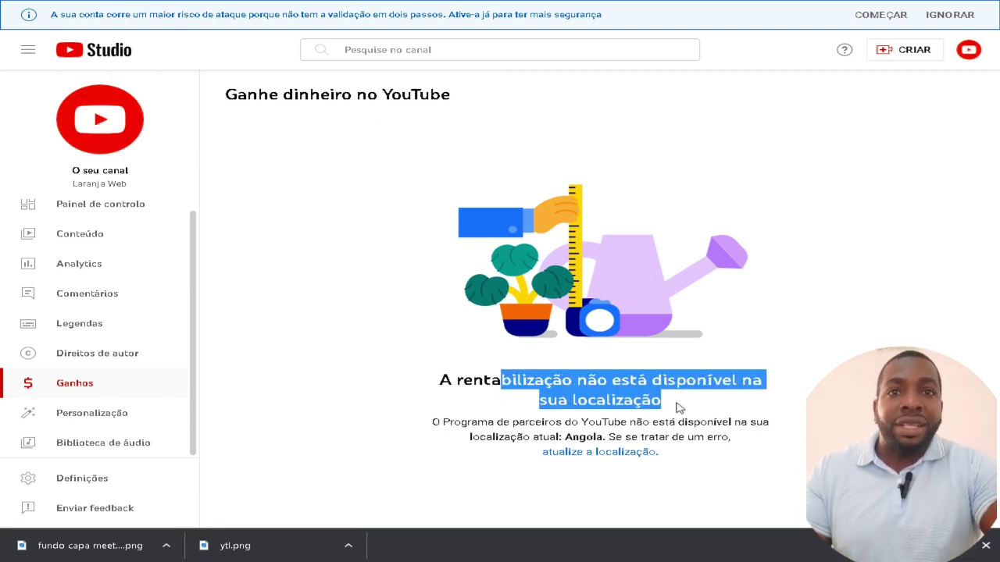
drag(486, 438, 603, 438)
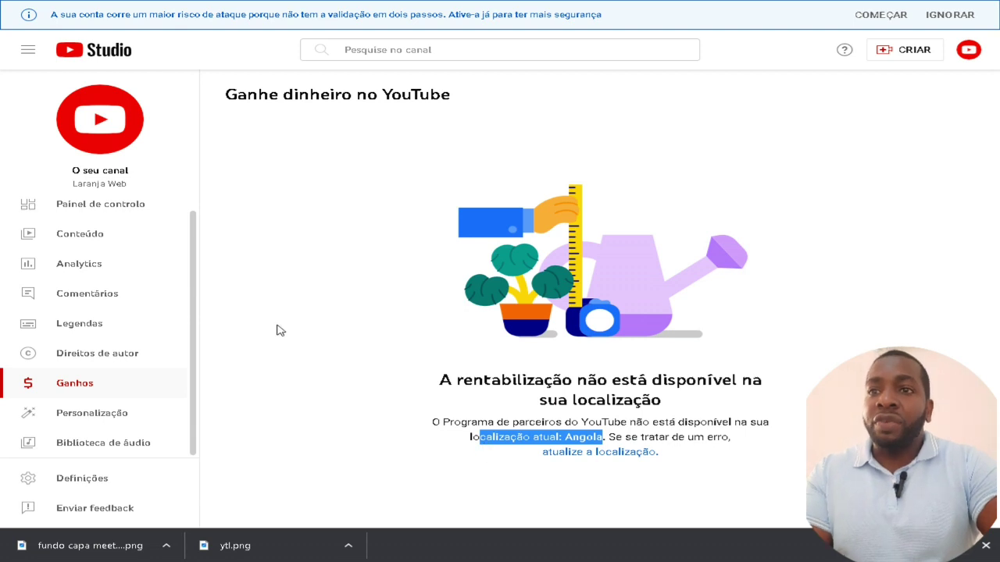
click(92, 479)
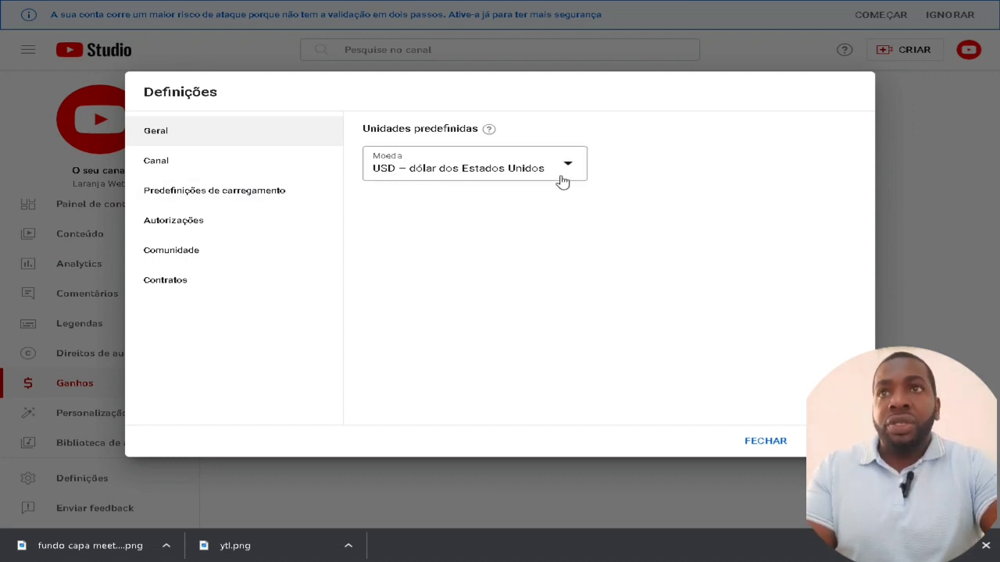
In Canal settings, enter keywords gatos, gatos lindos, gatos fofos
click(166, 170)
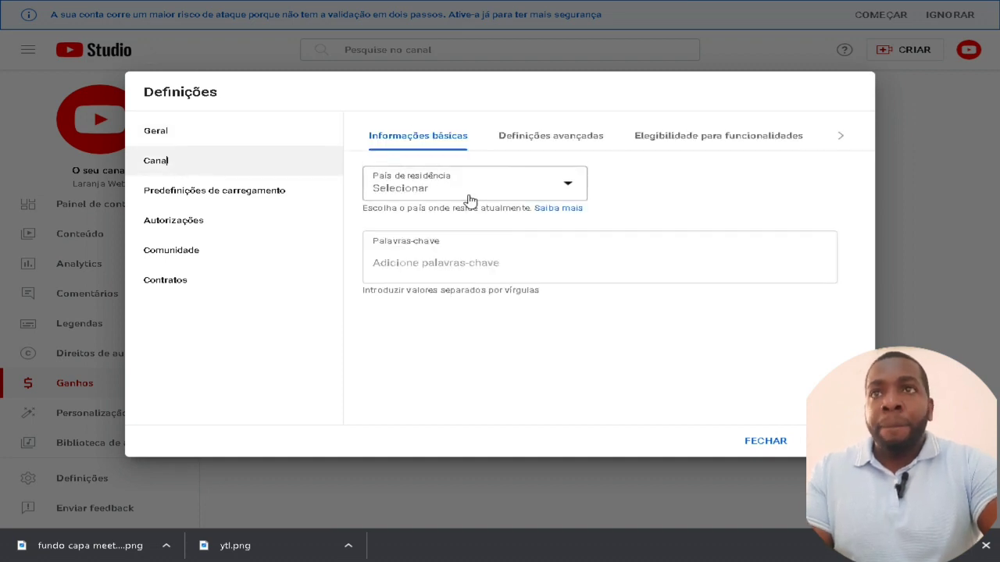
click(245, 194)
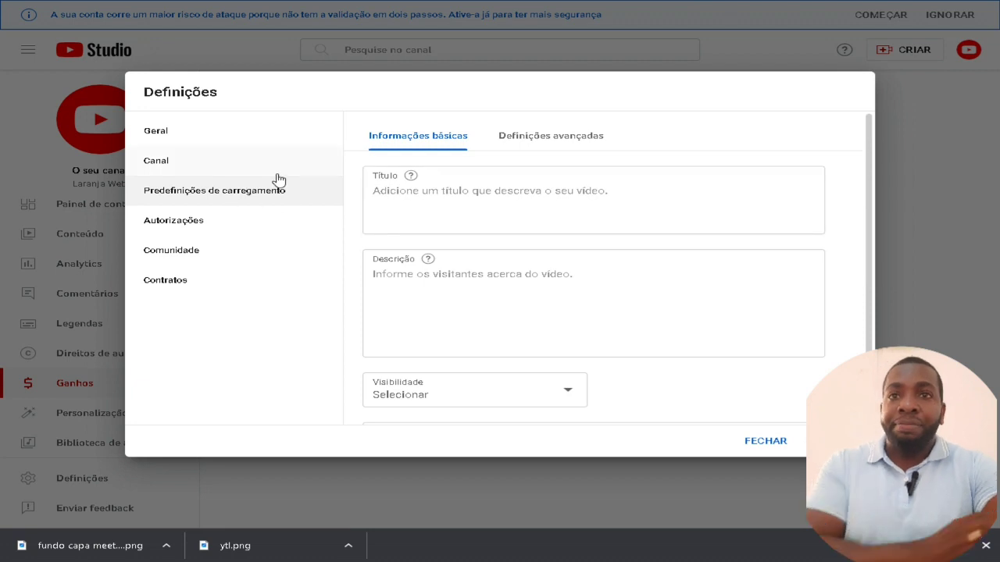
click(200, 233)
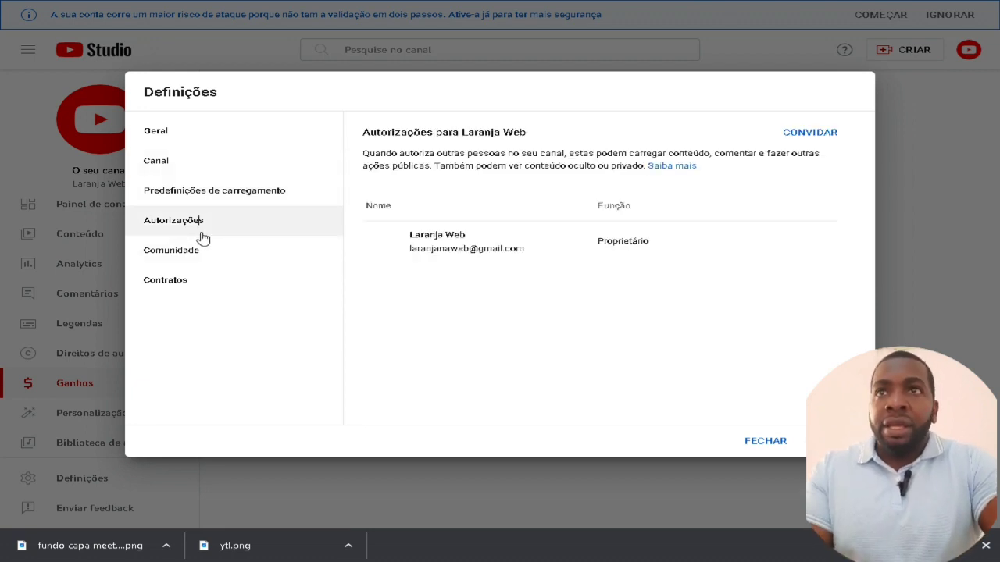
click(184, 164)
click(462, 257)
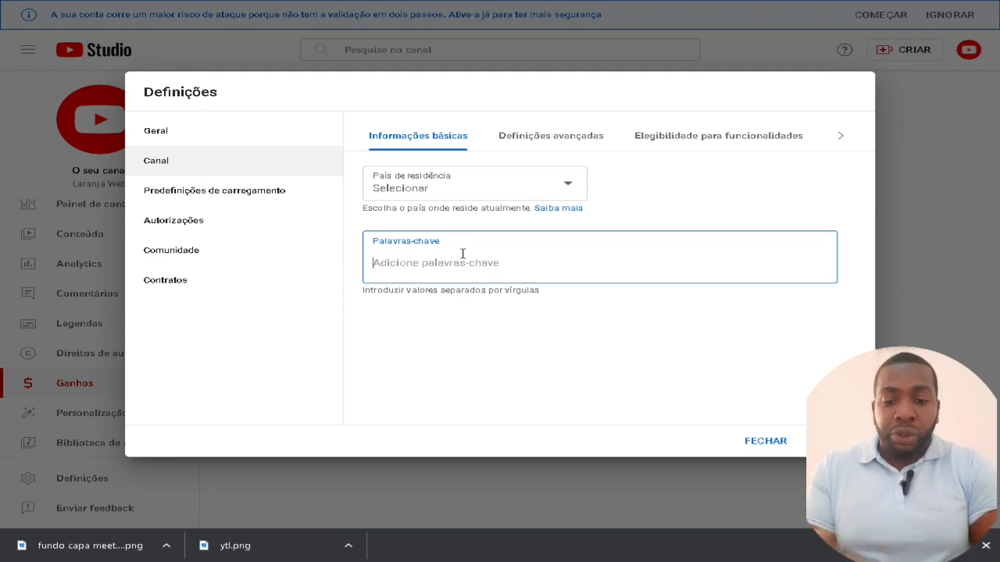
text(gat)
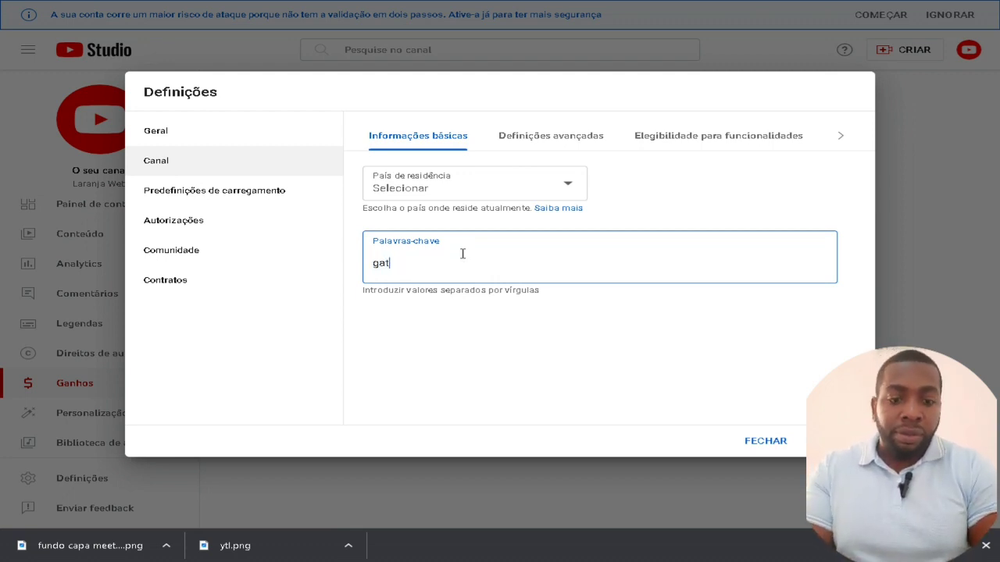
text(os,)
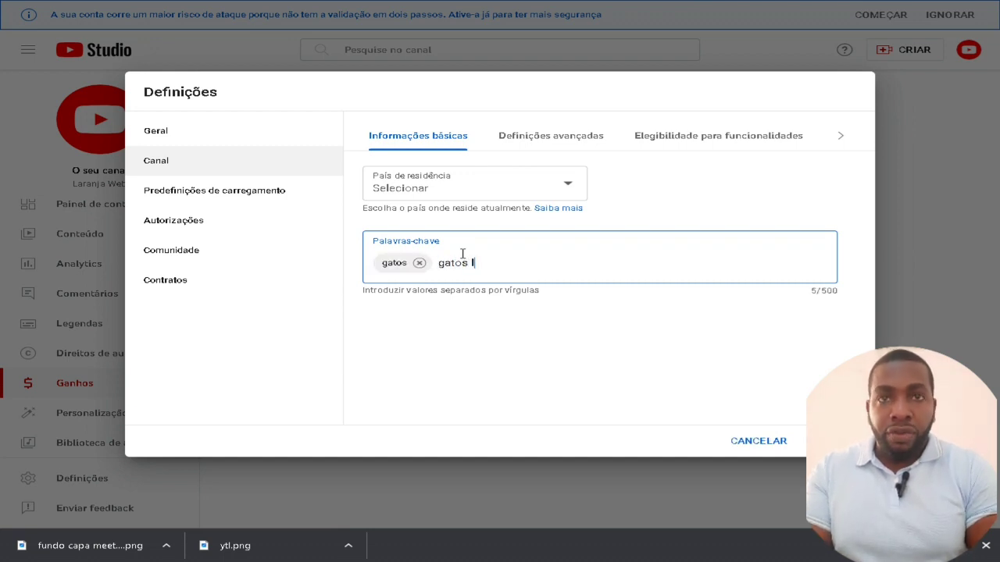
text(gatos lindos,)
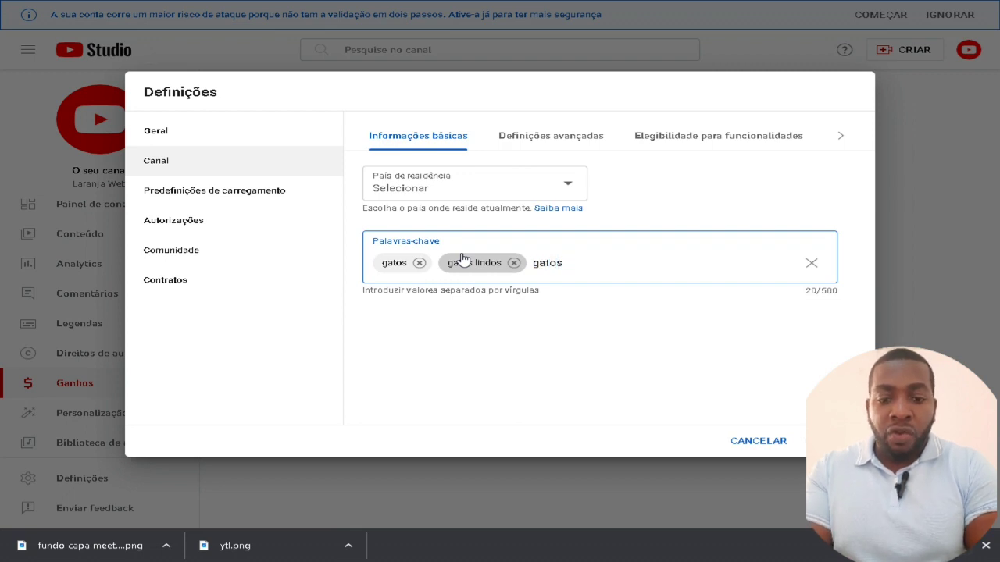
text(gatos fofos)
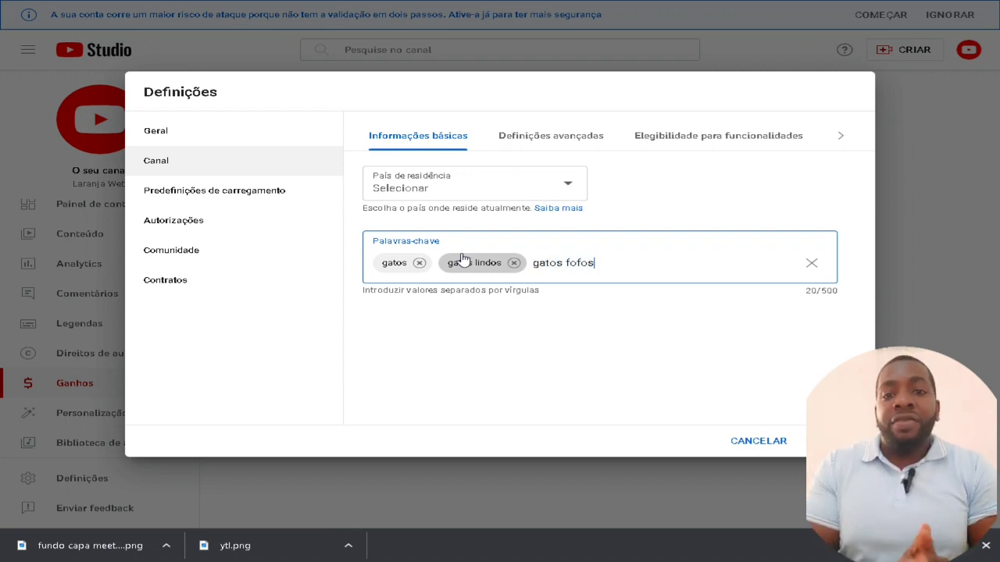
text(,)
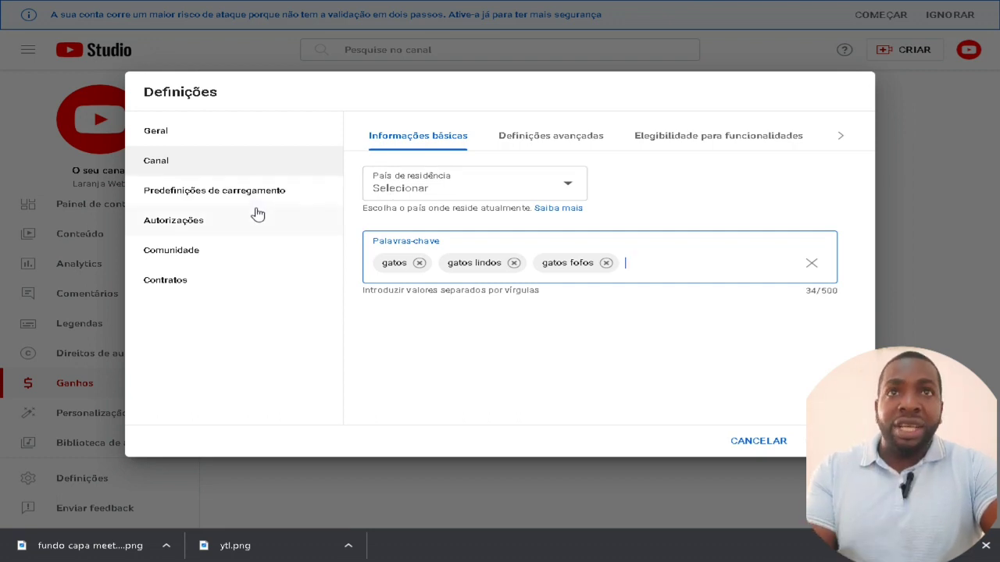
Set País de residência to Portugal and save the settings
click(506, 190)
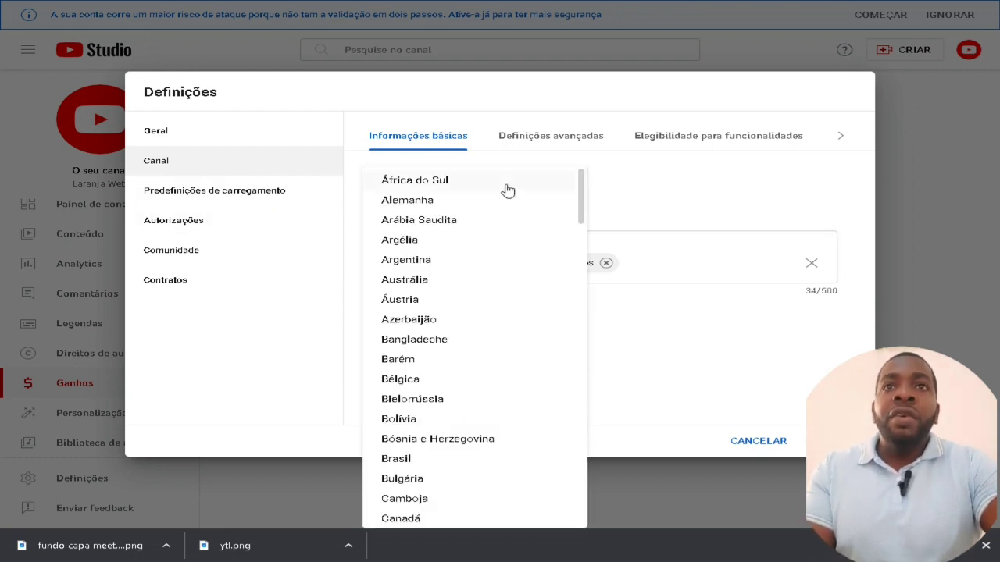
scroll(522, 254, down, 1)
scroll(522, 254, down, 18)
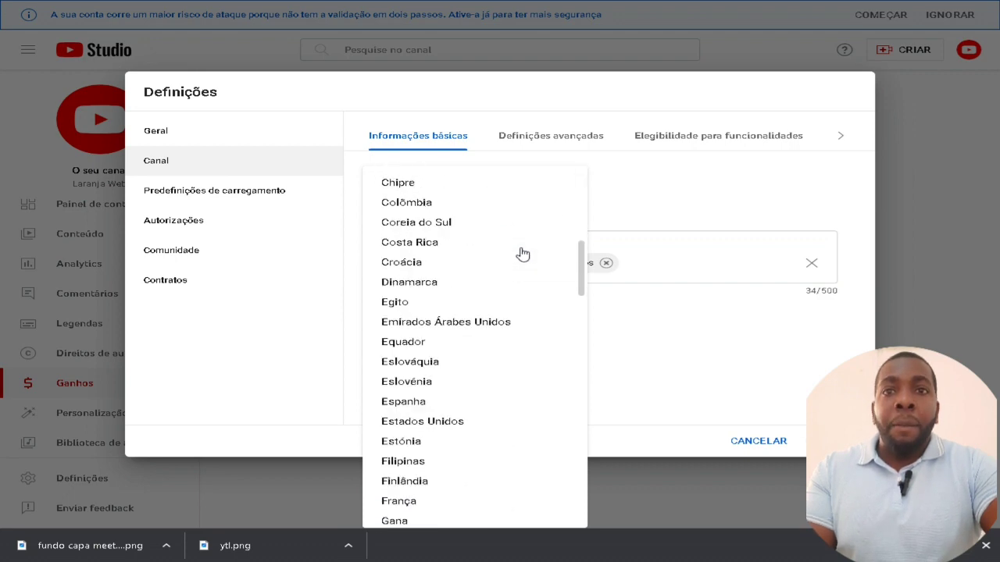
scroll(522, 254, down, 5)
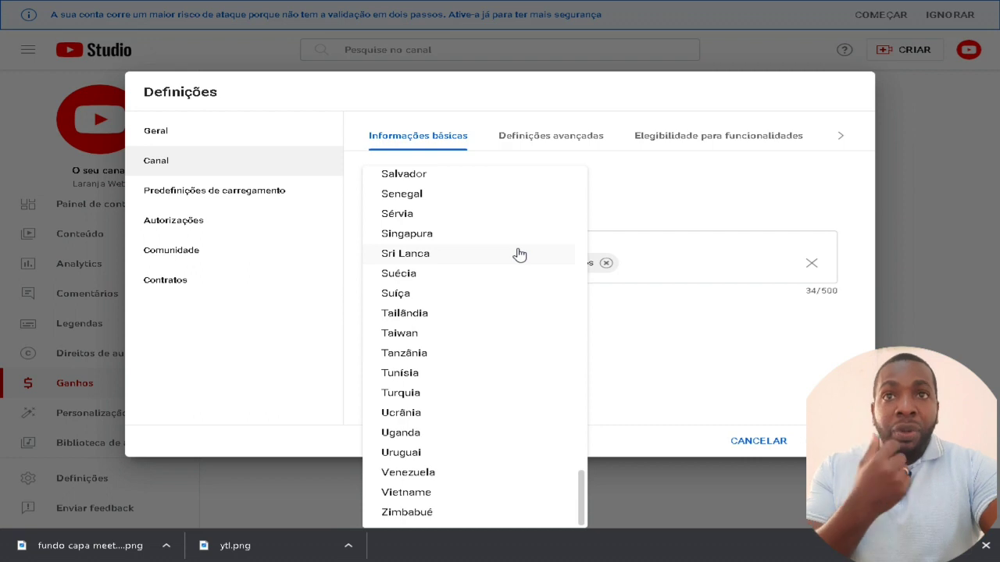
scroll(502, 267, up, 5)
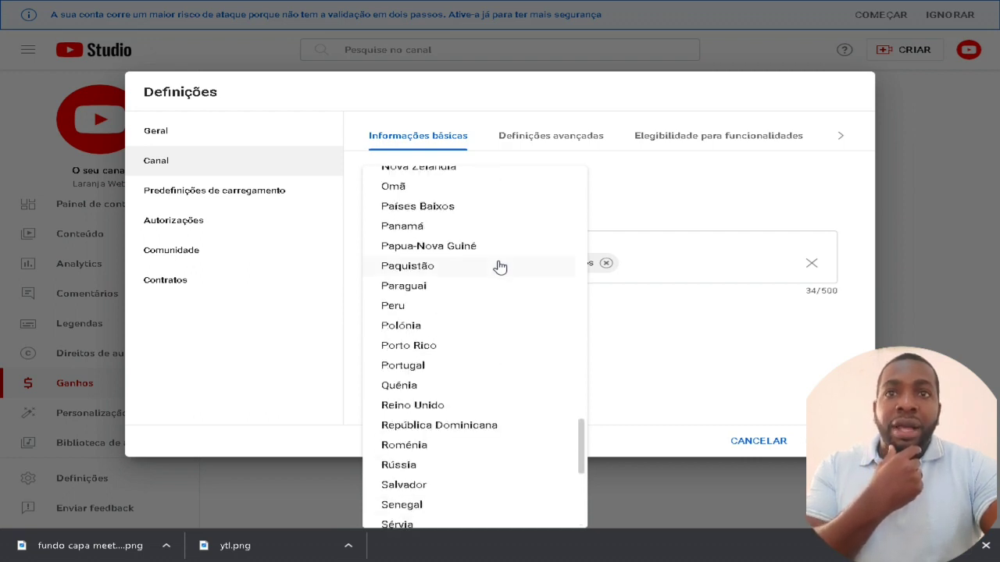
click(403, 365)
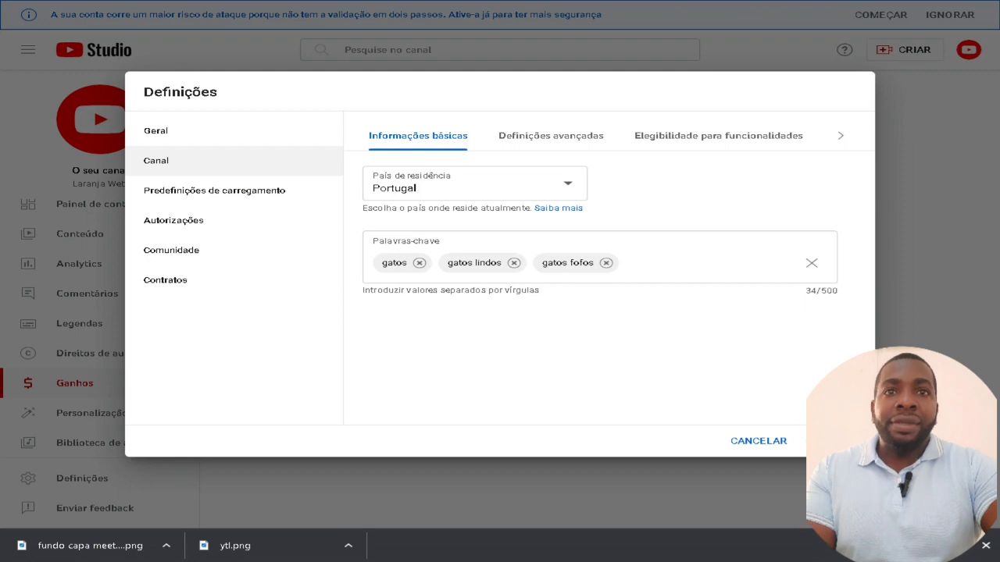
click(835, 441)
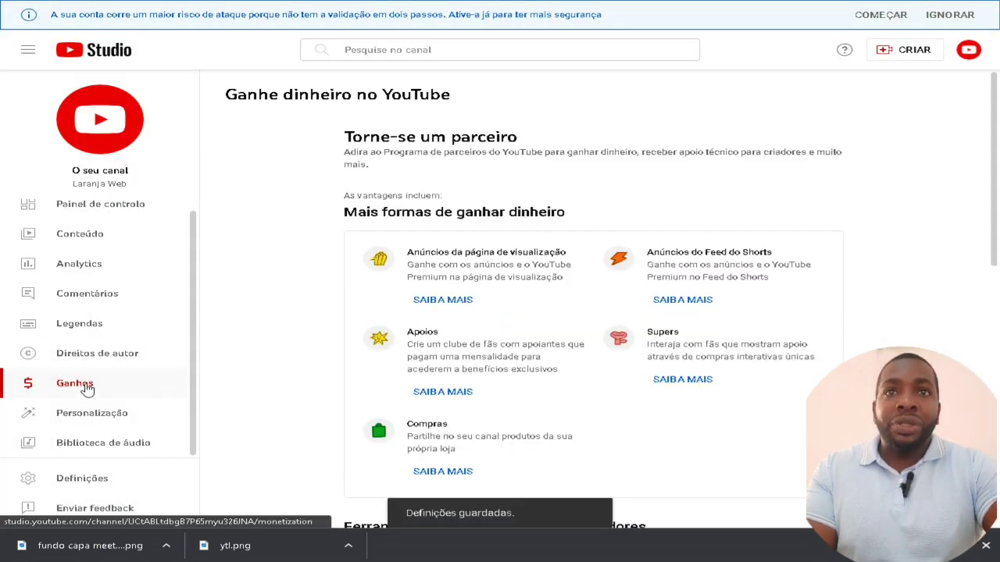
Scroll the Ganhos page to the 'Como posso aderir?' requirements section
scroll(480, 190, down, 2)
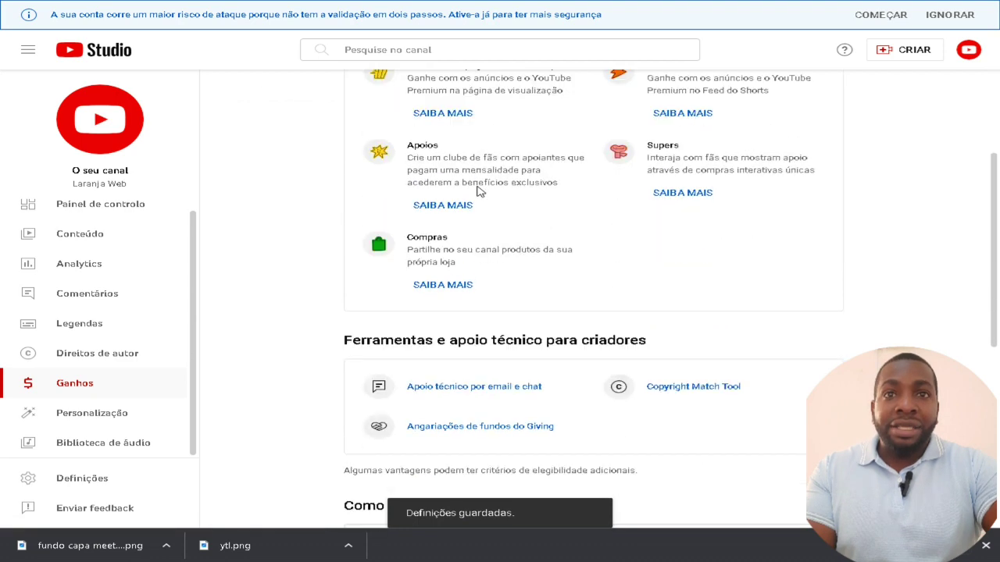
scroll(479, 191, down, 4)
scroll(479, 225, up, 4)
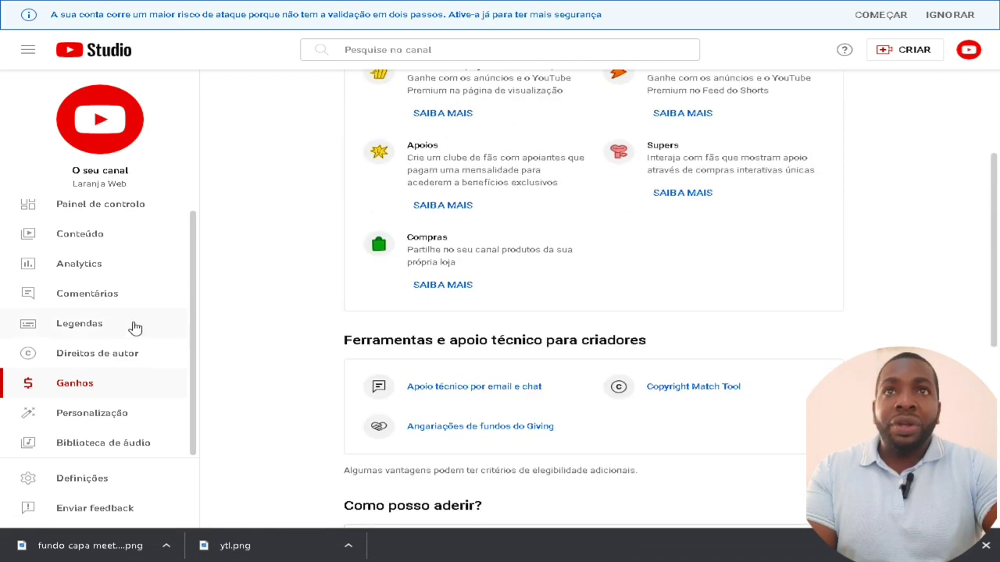
scroll(482, 294, up, 3)
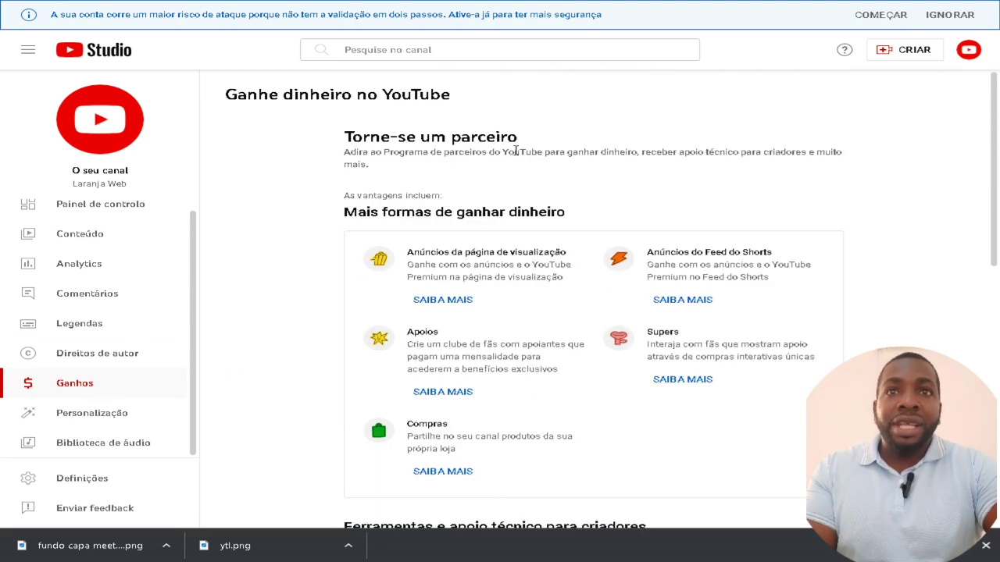
scroll(492, 228, down, 5)
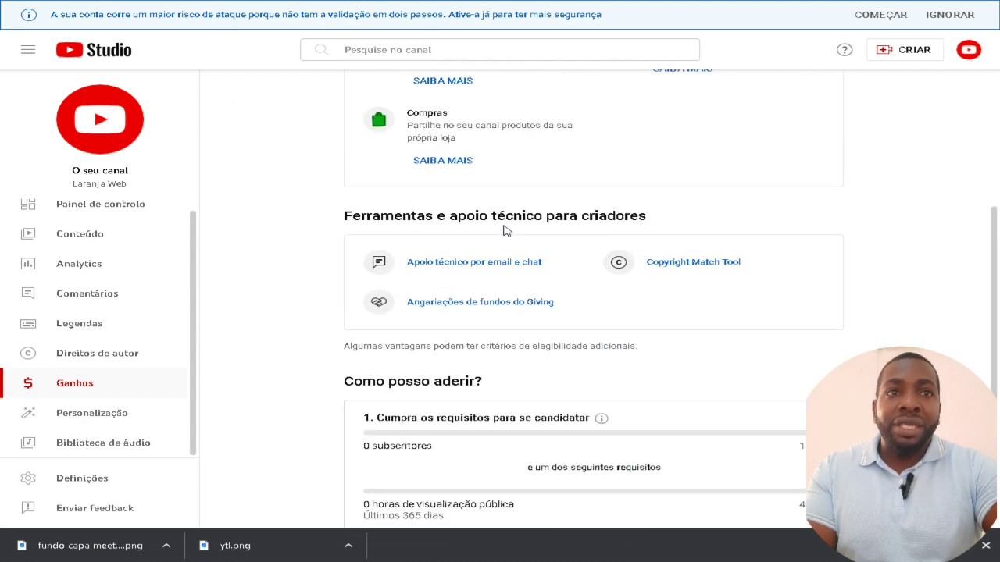
scroll(506, 231, down, 1)
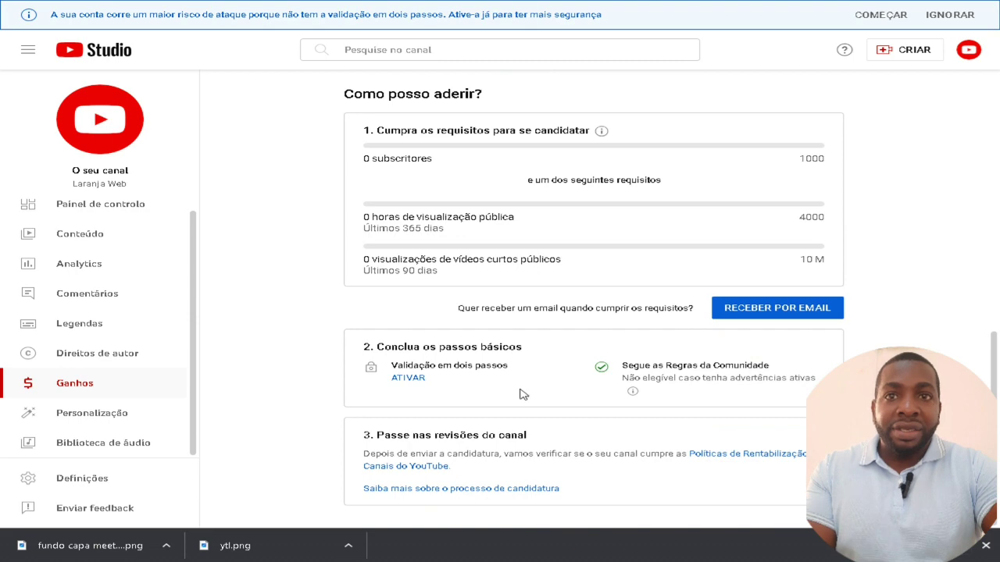
scroll(617, 398, up, 1)
scroll(466, 442, up, 2)
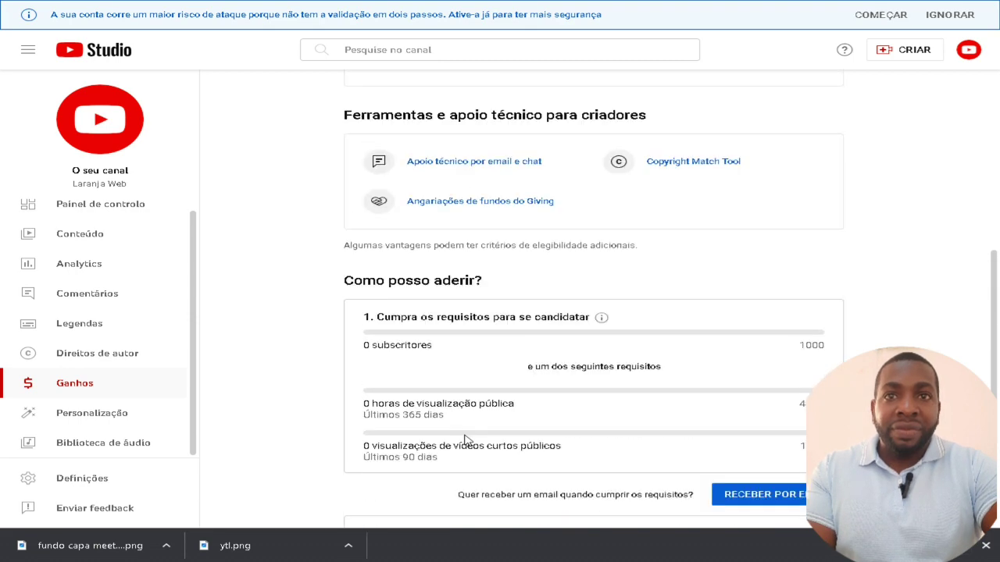
scroll(466, 435, down, 2)
scroll(464, 429, up, 1)
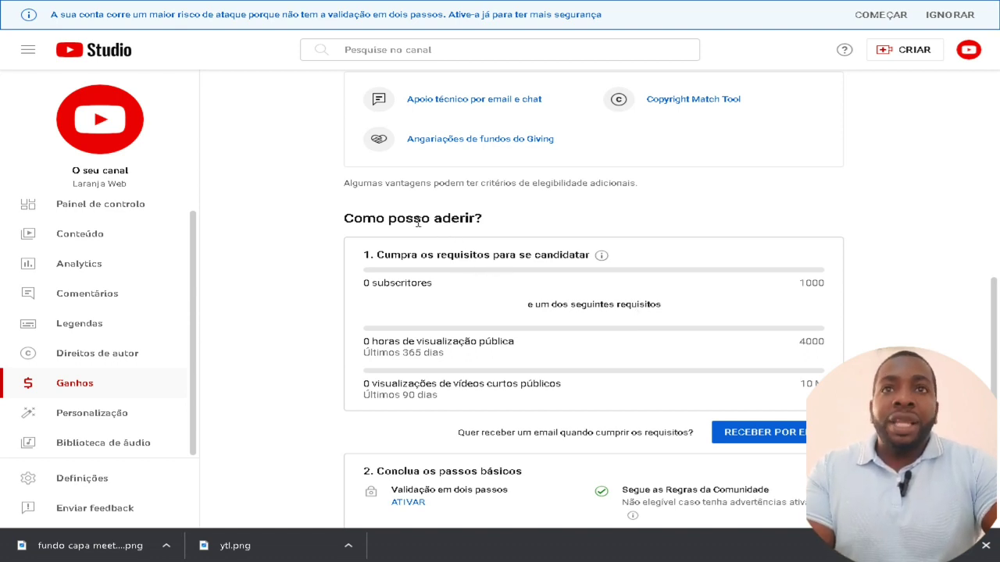
Highlight the 'Como posso aderir?' heading and the 0 of 1000 subscribers requirement
drag(363, 220, 509, 226)
drag(400, 256, 575, 252)
click(571, 248)
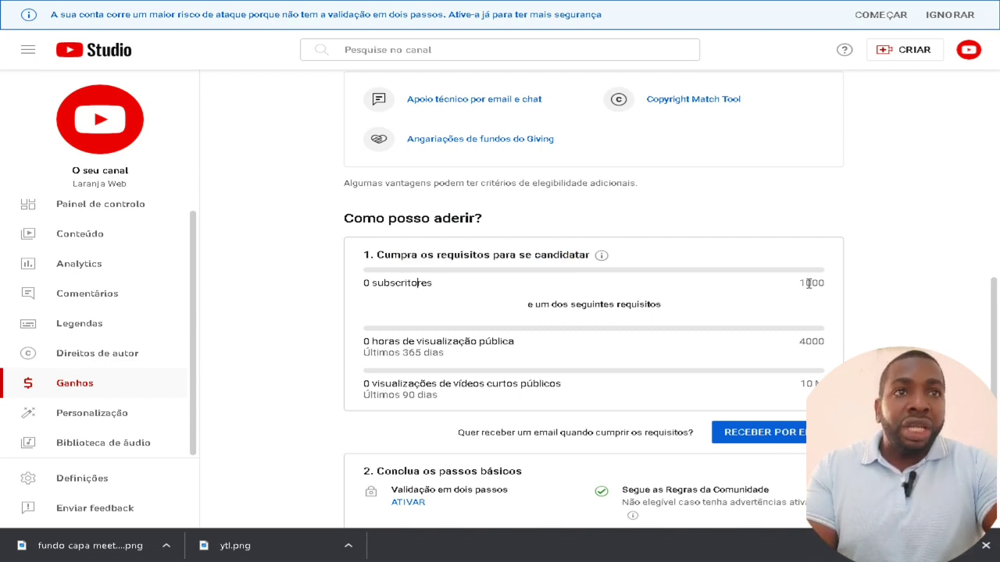
drag(812, 284, 822, 288)
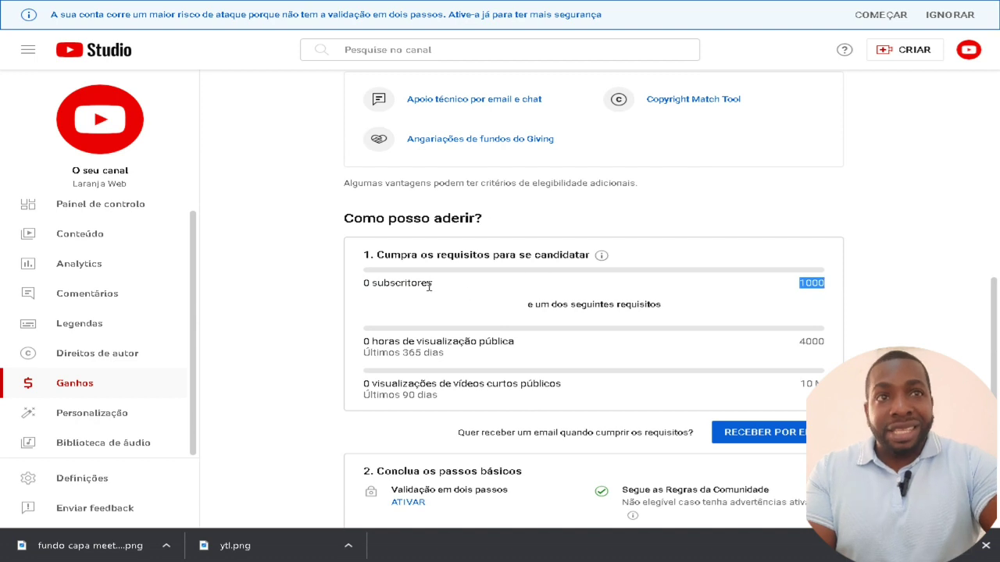
drag(429, 287, 352, 289)
click(353, 289)
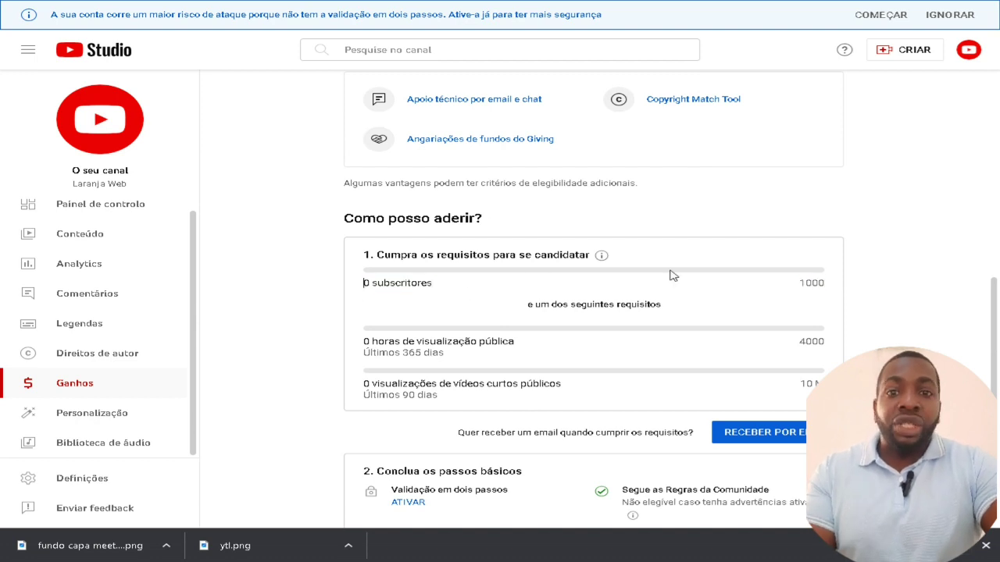
triple_click(789, 287)
click(849, 291)
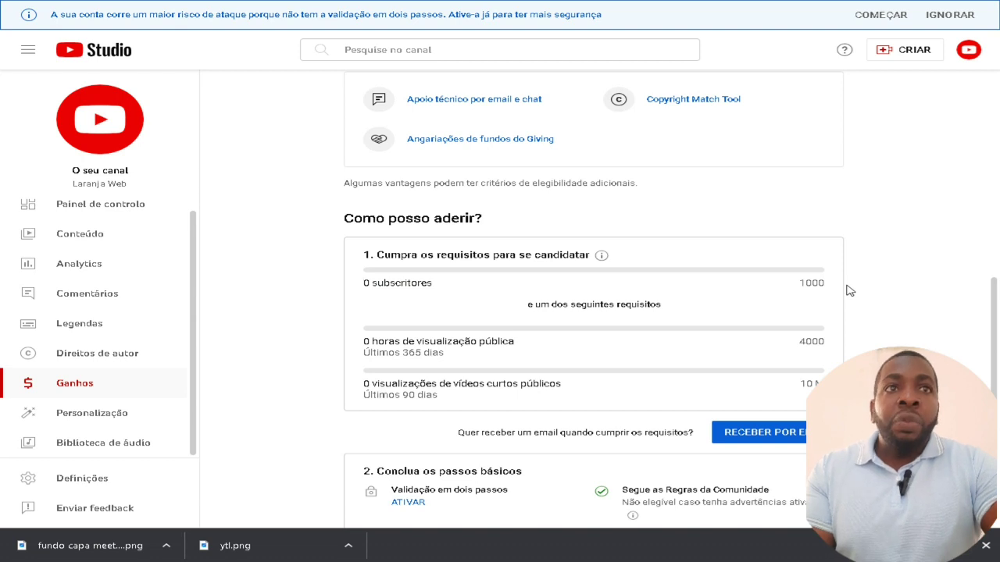
Highlight the 4000 watch-hours and 10 M short views requirements, then go to Painel de controlo
scroll(849, 290, down, 1)
drag(797, 281, 820, 279)
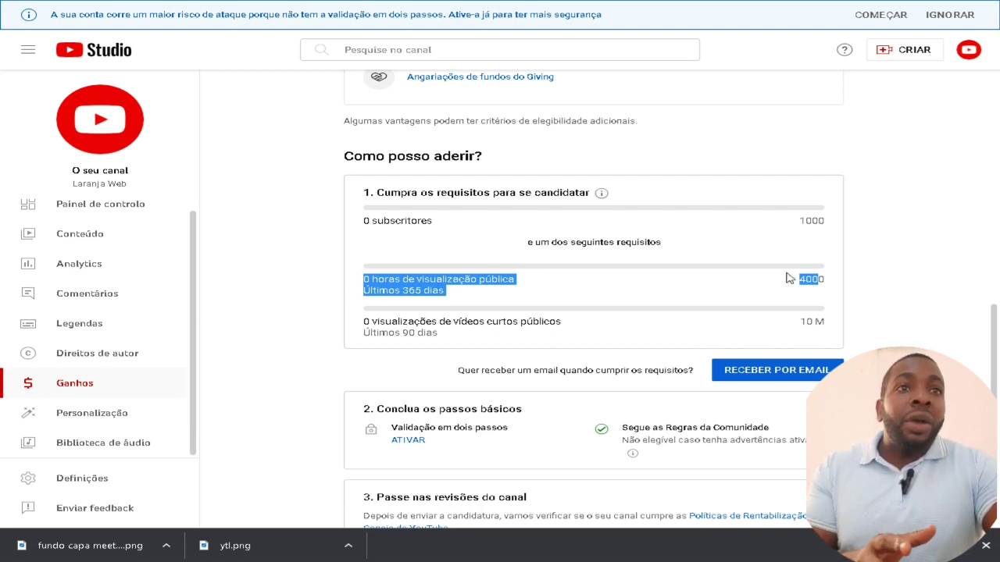
click(789, 277)
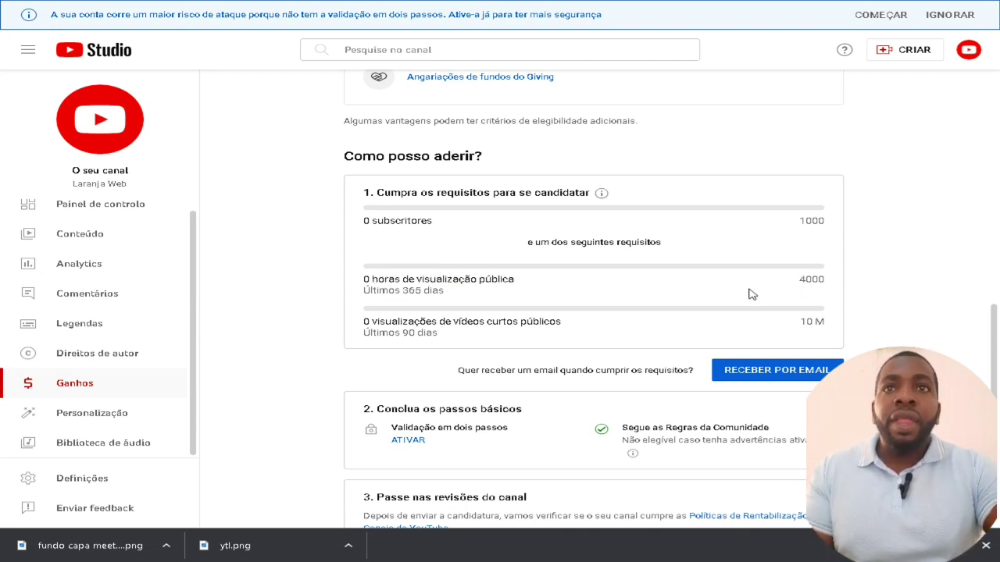
scroll(703, 297, down, 1)
drag(389, 264, 565, 265)
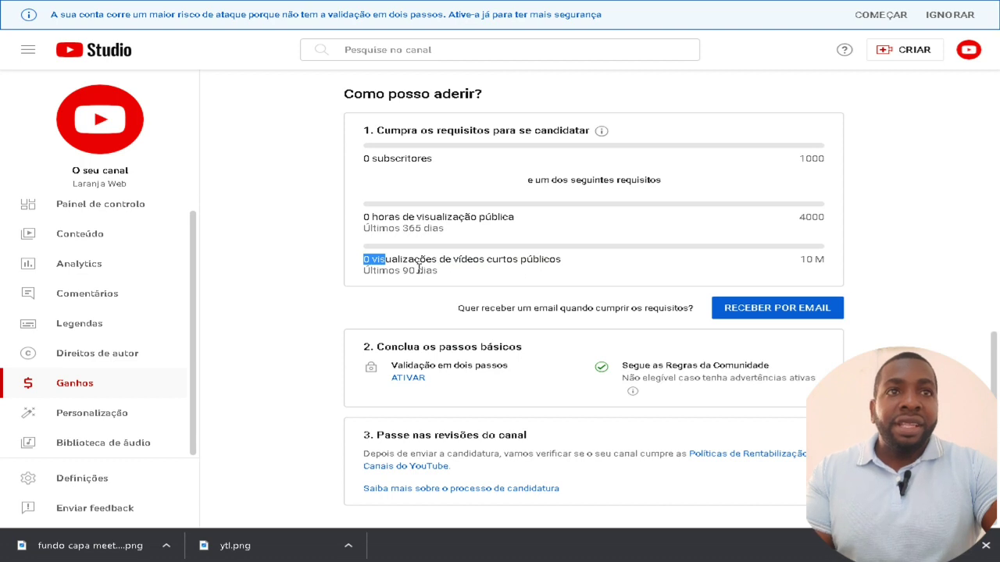
drag(804, 258, 477, 277)
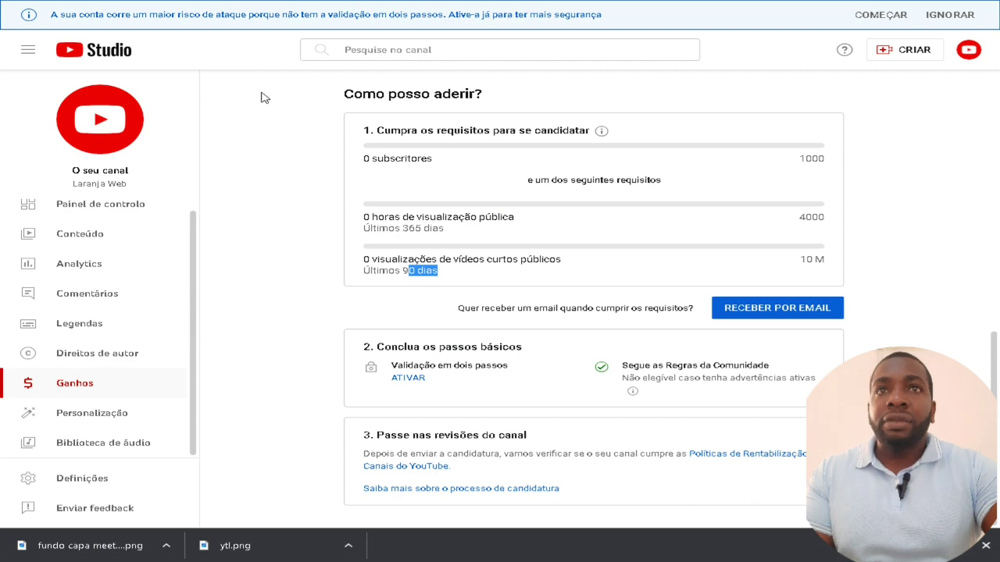
click(118, 211)
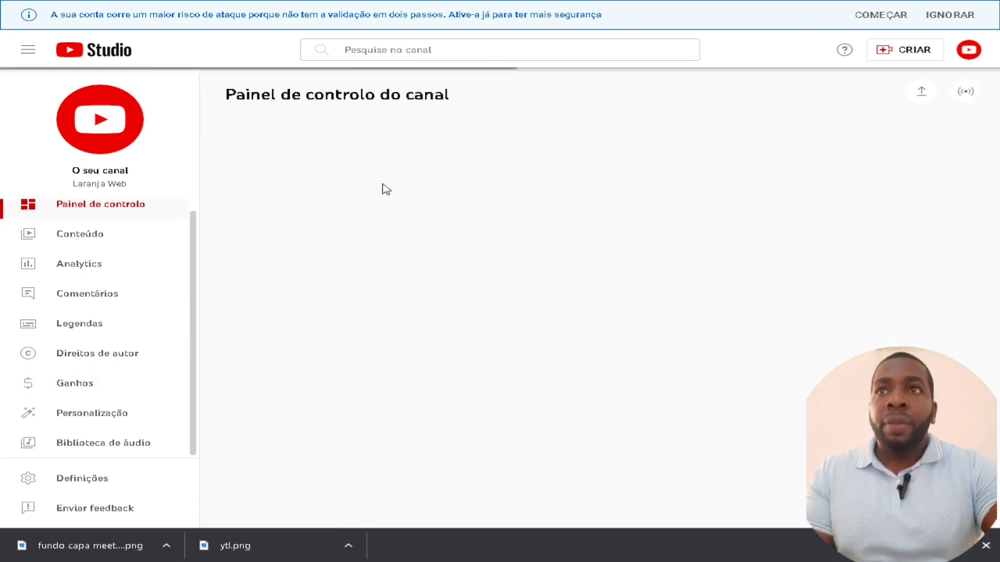
Open the Laranja Web public channel page from the sidebar avatar and scroll through it
click(110, 129)
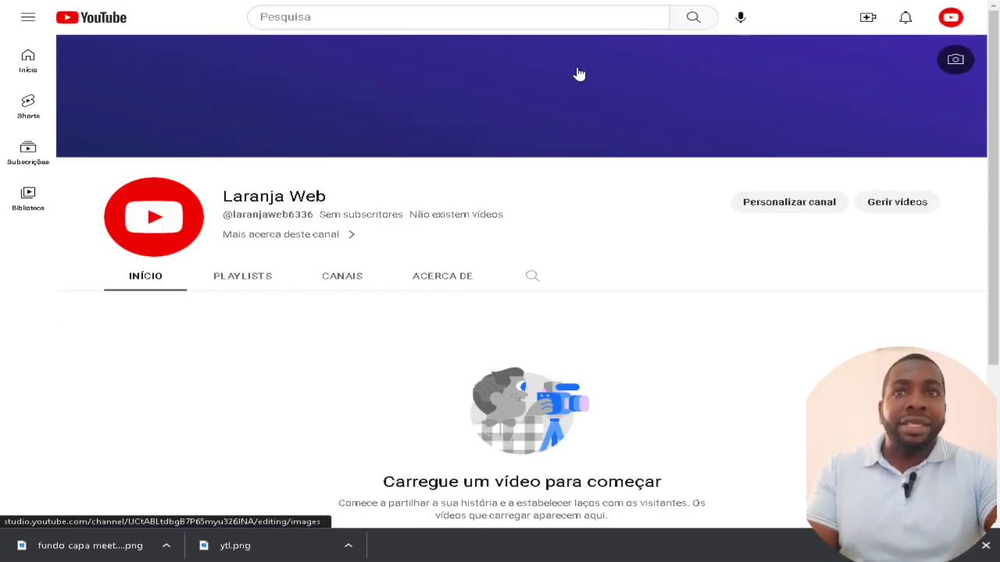
scroll(619, 339, down, 1)
scroll(619, 339, down, 2)
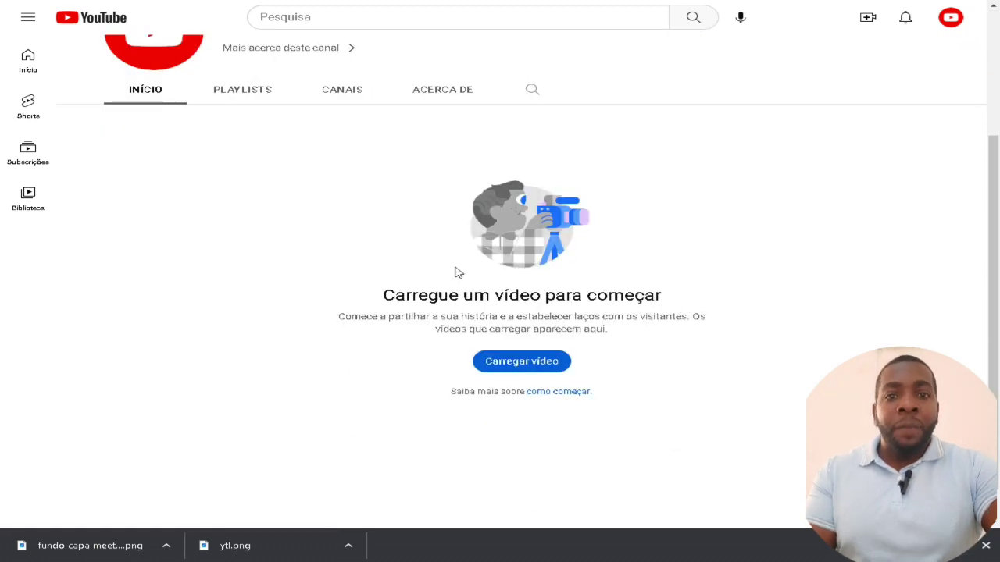
scroll(408, 345, up, 3)
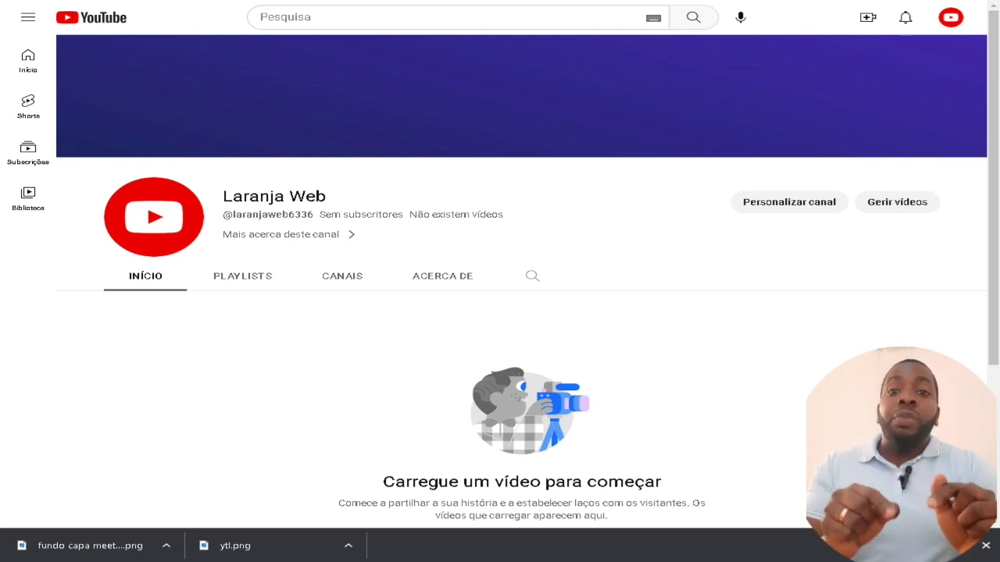
scroll(522, 313, down, 3)
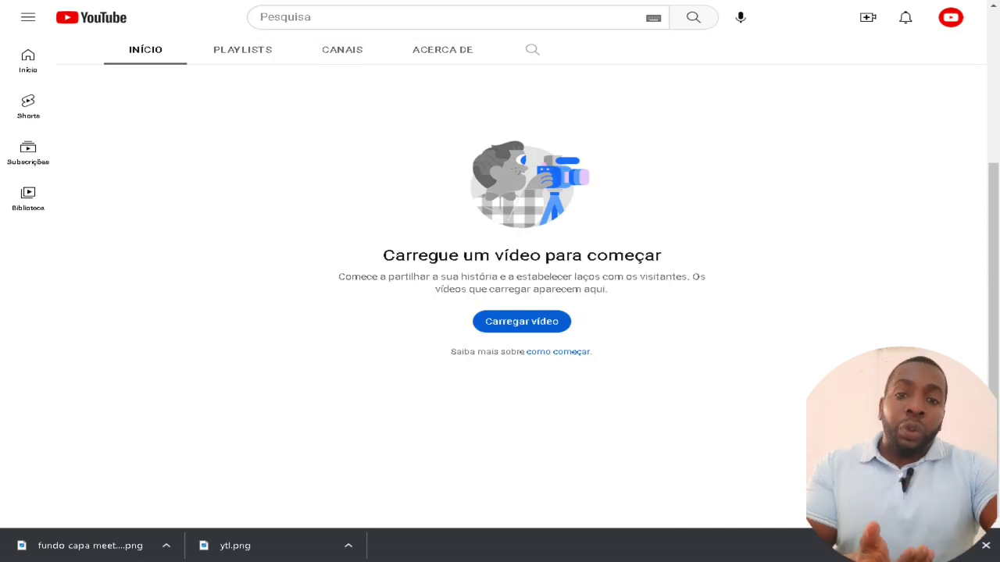